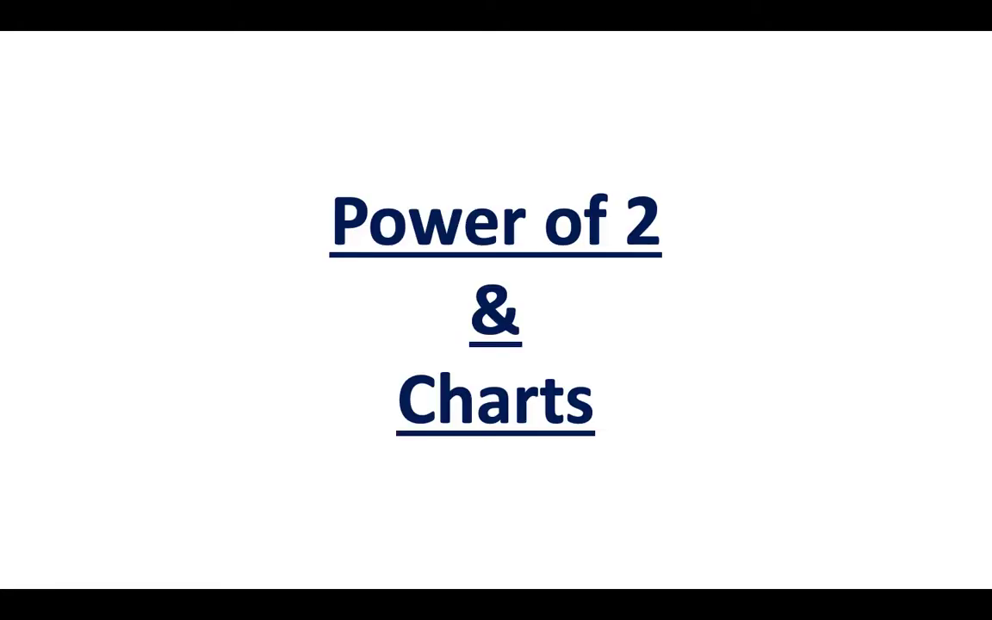
# Step: Switch to Chrome and view the two-minute Nifty Bank and Nifty 50 charts side by side in full screen
pyautogui.press('super+Tab')
pyautogui.press('super+Tab')
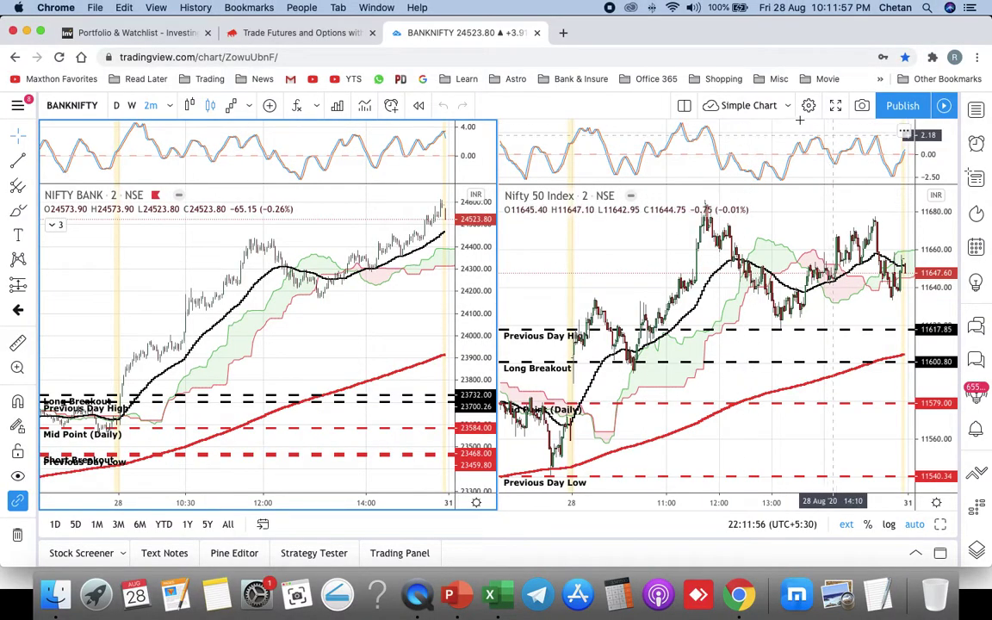
pyautogui.click(835, 106)
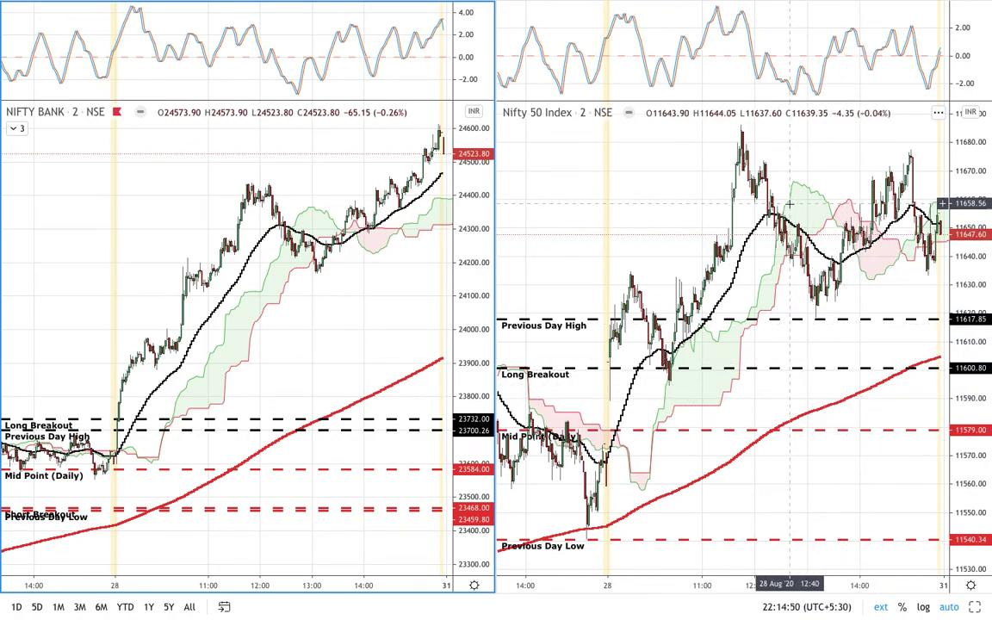
pyautogui.press('Escape')
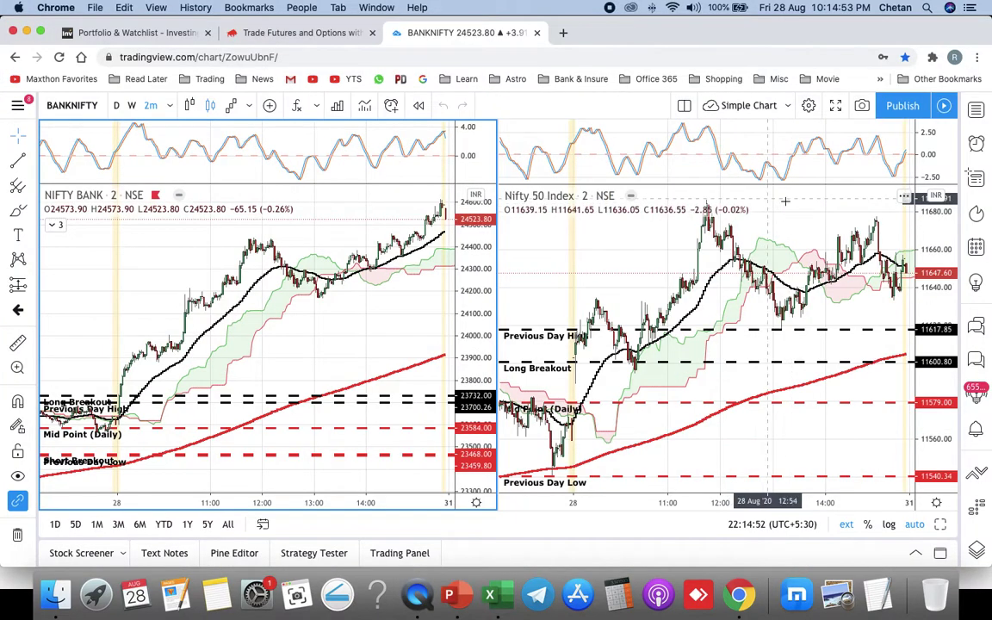
# Step: Open the Investing.com portfolio page and examine the hourly Nifty 50 chart with its drawn channels
pyautogui.click(125, 38)
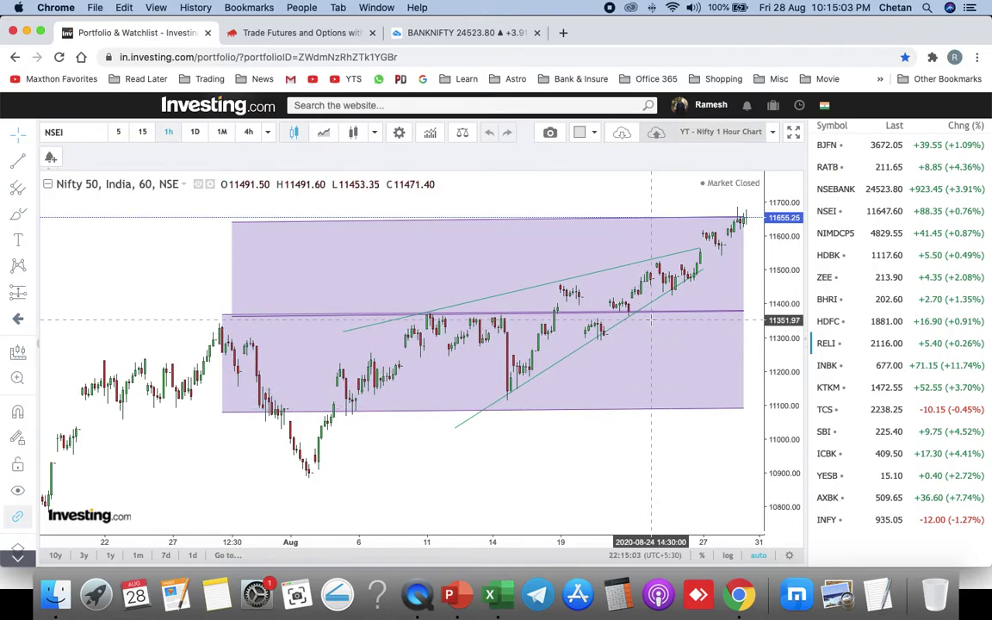
pyautogui.click(656, 412)
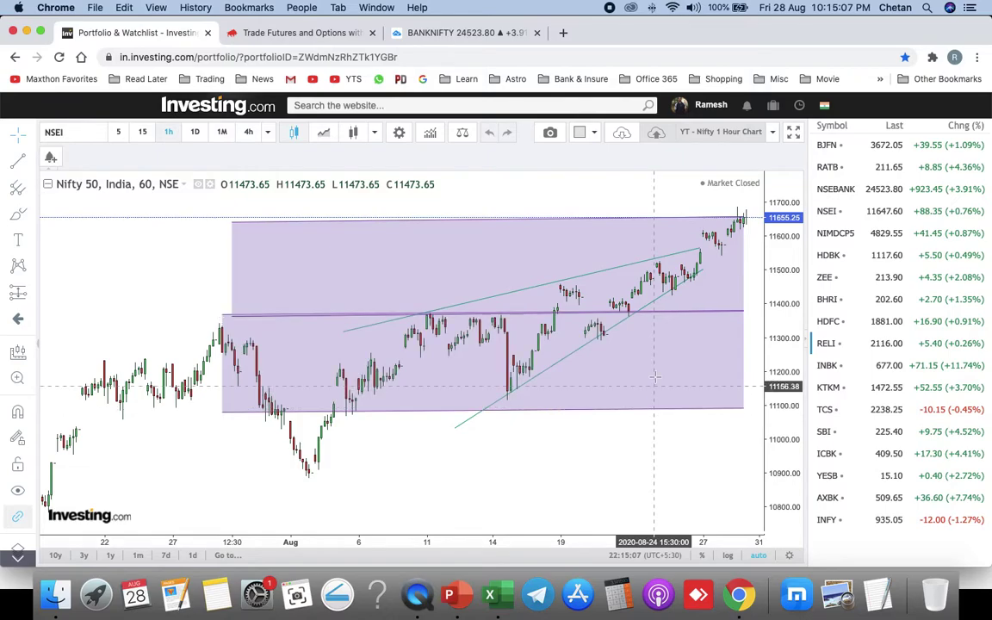
pyautogui.click(654, 415)
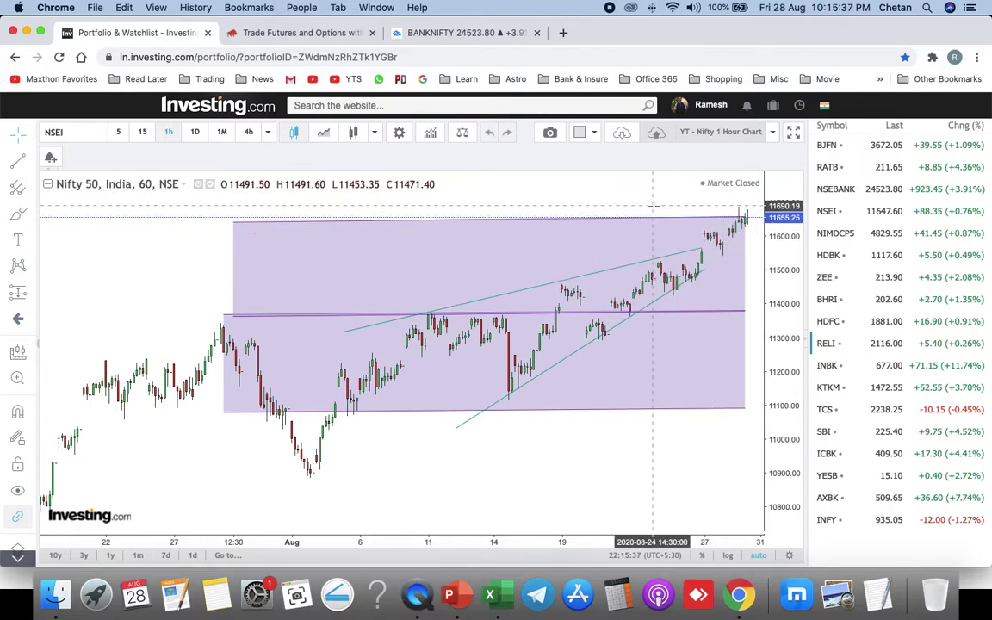
# Step: Load the YT - Bank Nifty 1 Hour Chart layout and compress its price scale to fit the whole upper channel
pyautogui.click(620, 134)
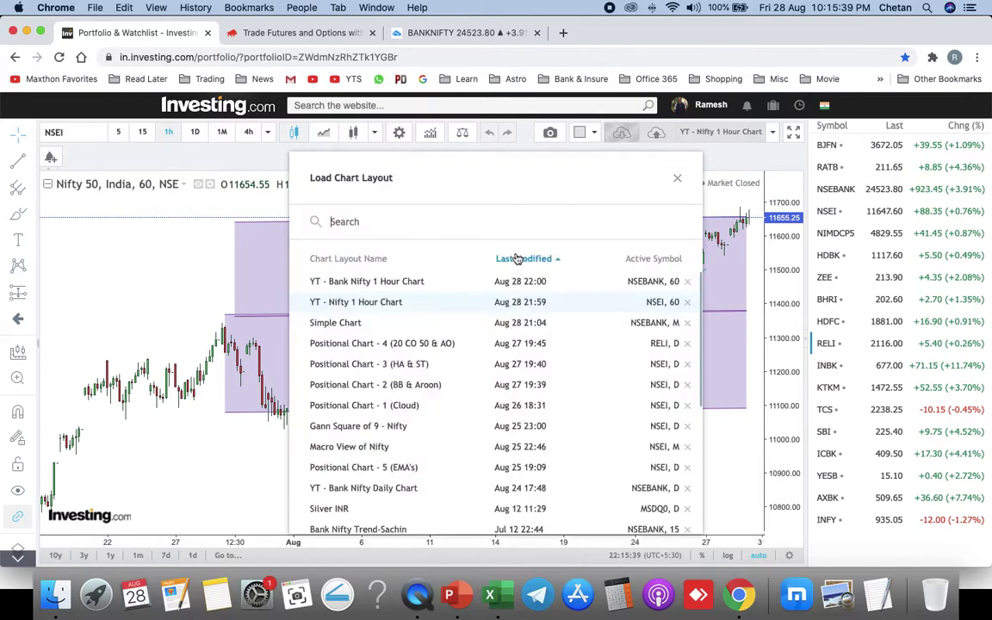
pyautogui.click(410, 280)
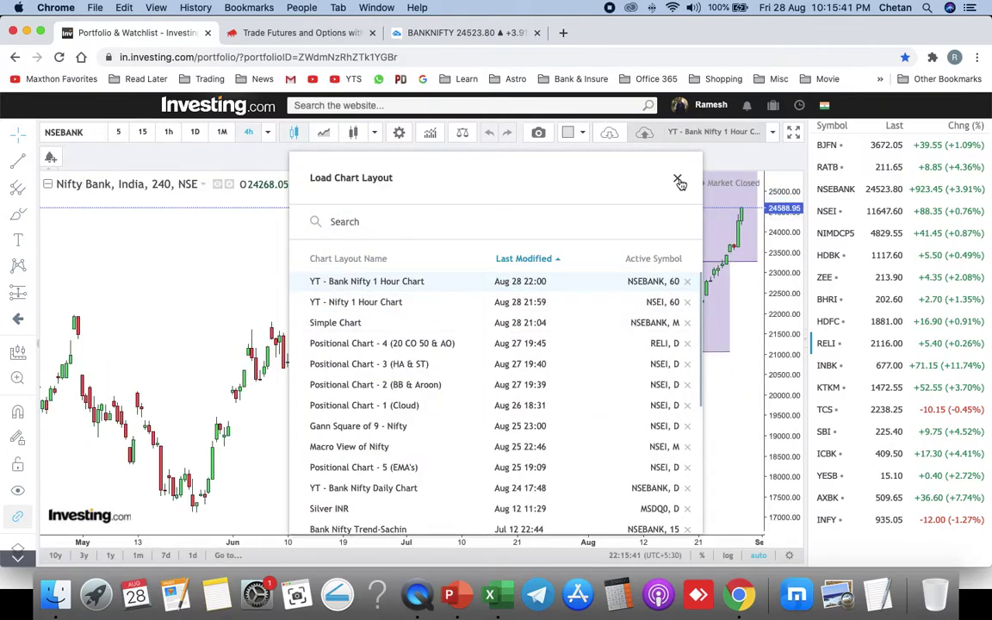
pyautogui.click(678, 181)
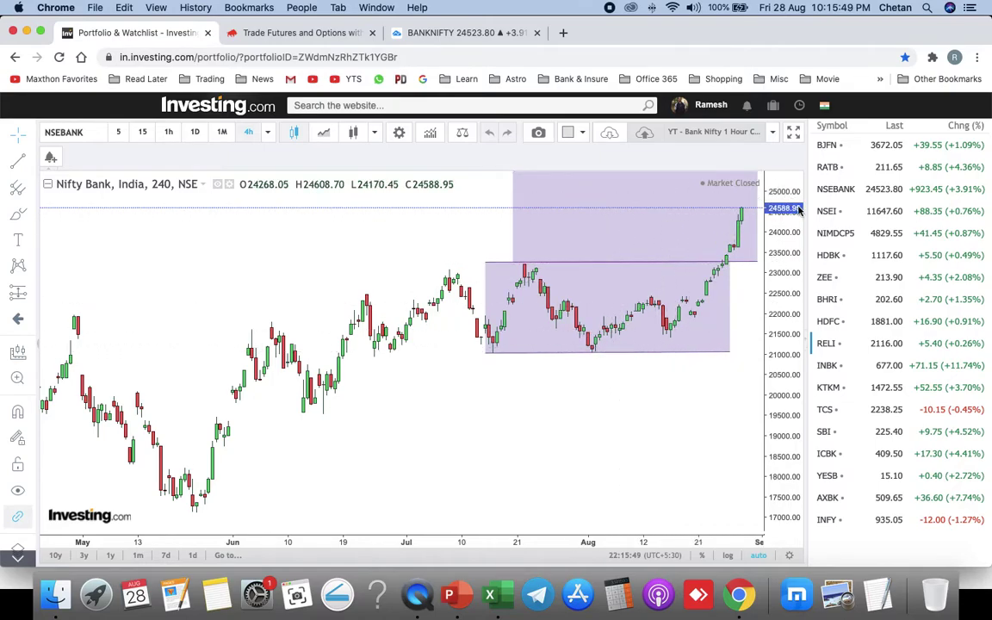
pyautogui.moveTo(789, 245); pyautogui.dragTo(791, 259)
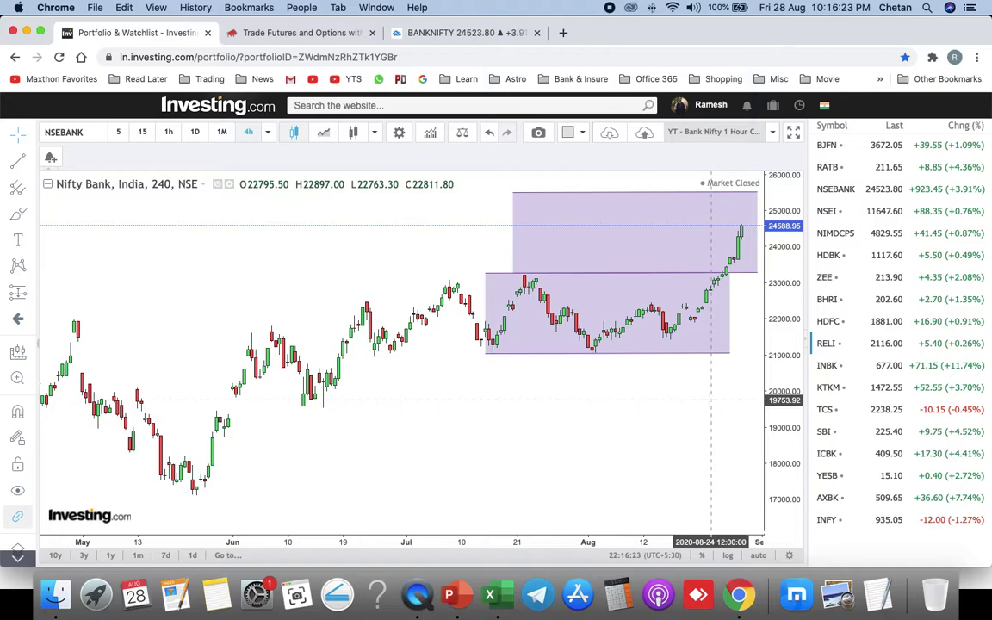
# Step: Load the Positional Chart - 1 (Cloud) layout and stretch its price scale to enlarge the Nifty 50 candles
pyautogui.click(610, 134)
pyautogui.click(405, 405)
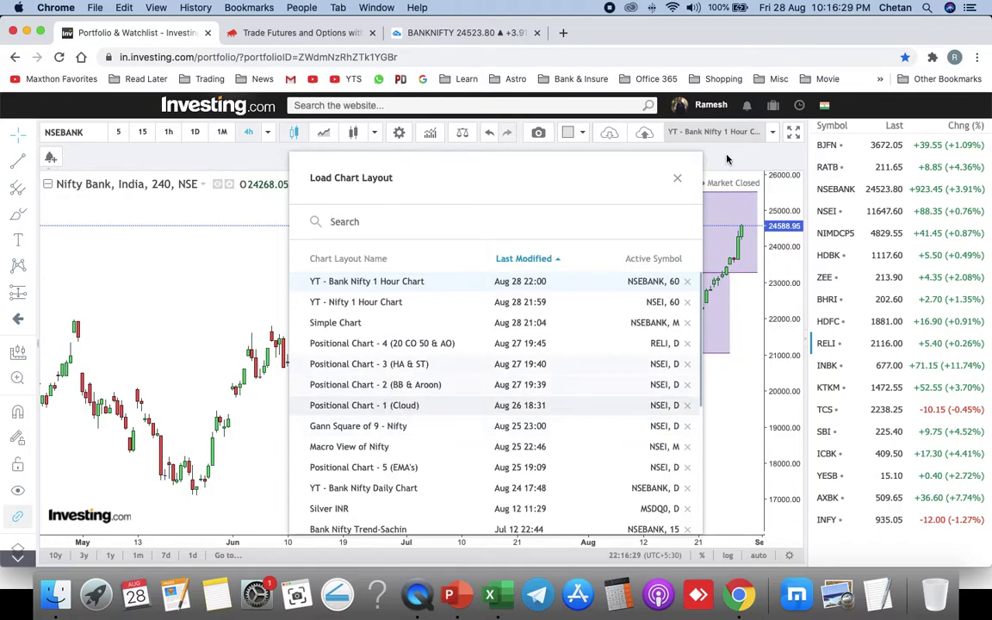
pyautogui.click(678, 180)
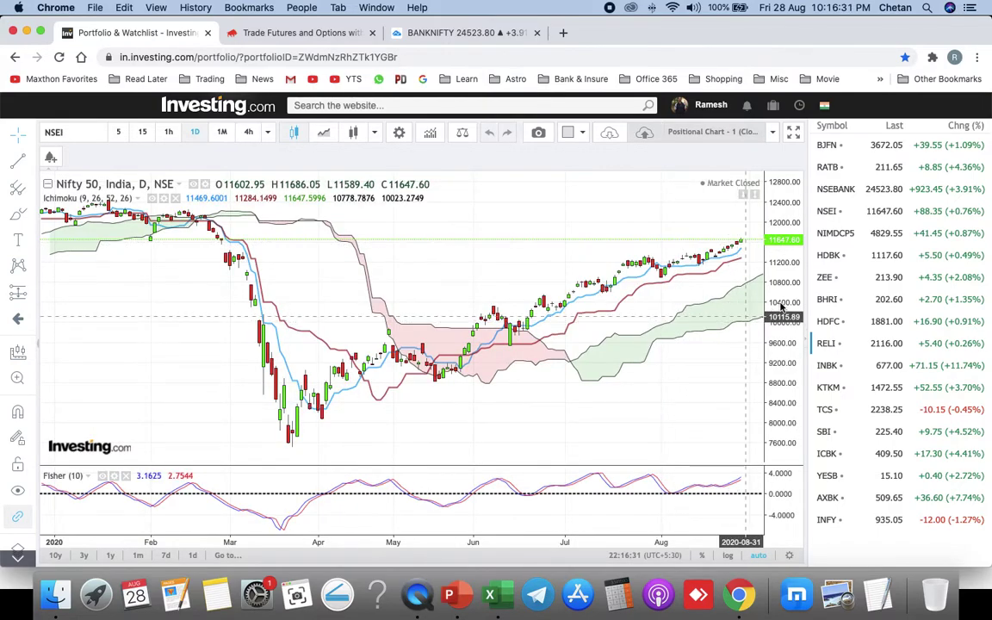
pyautogui.moveTo(773, 259); pyautogui.dragTo(773, 212)
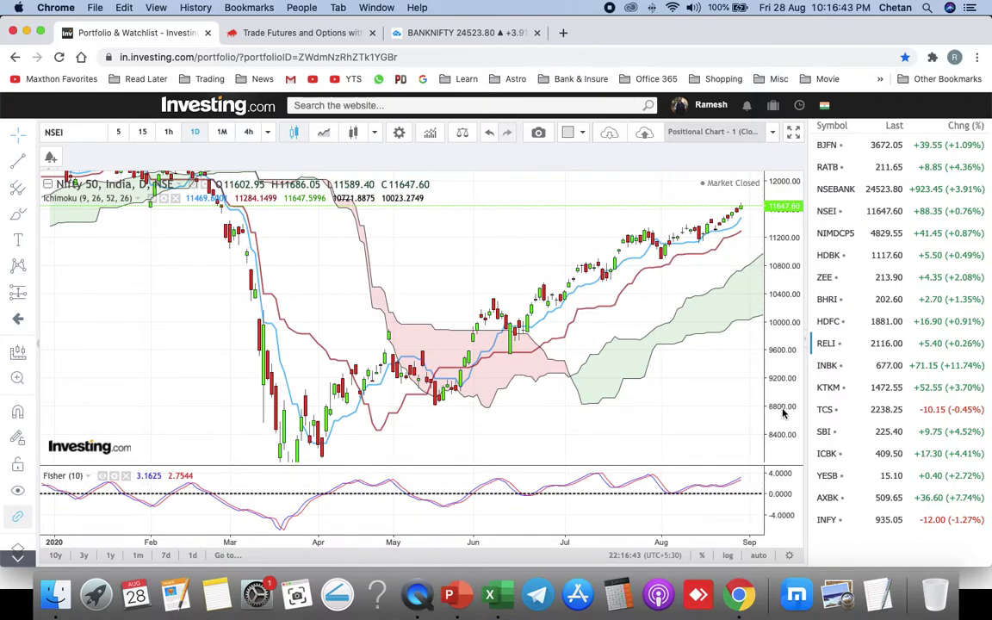
# Step: Display NSEBANK from the watchlist in the cloud chart and adjust its price range around the recent candles
pyautogui.click(839, 190)
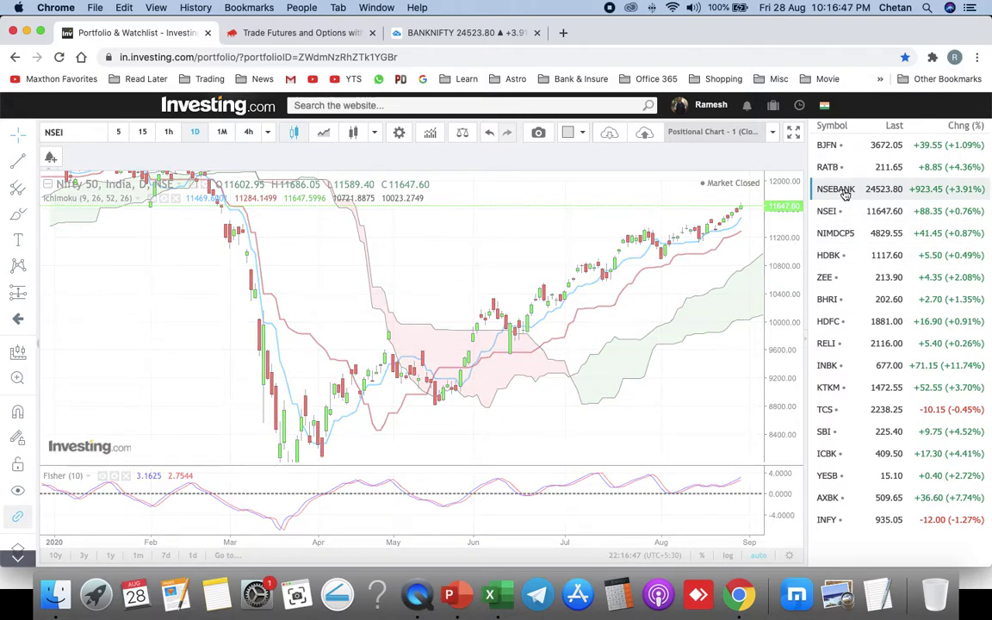
pyautogui.moveTo(776, 330); pyautogui.dragTo(775, 310)
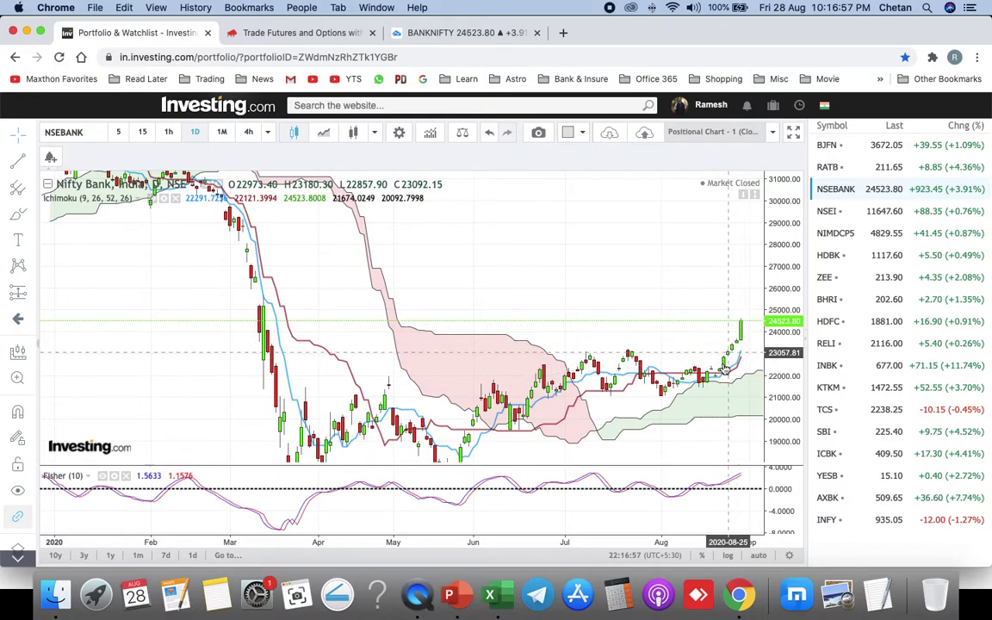
pyautogui.moveTo(701, 272); pyautogui.dragTo(696, 228)
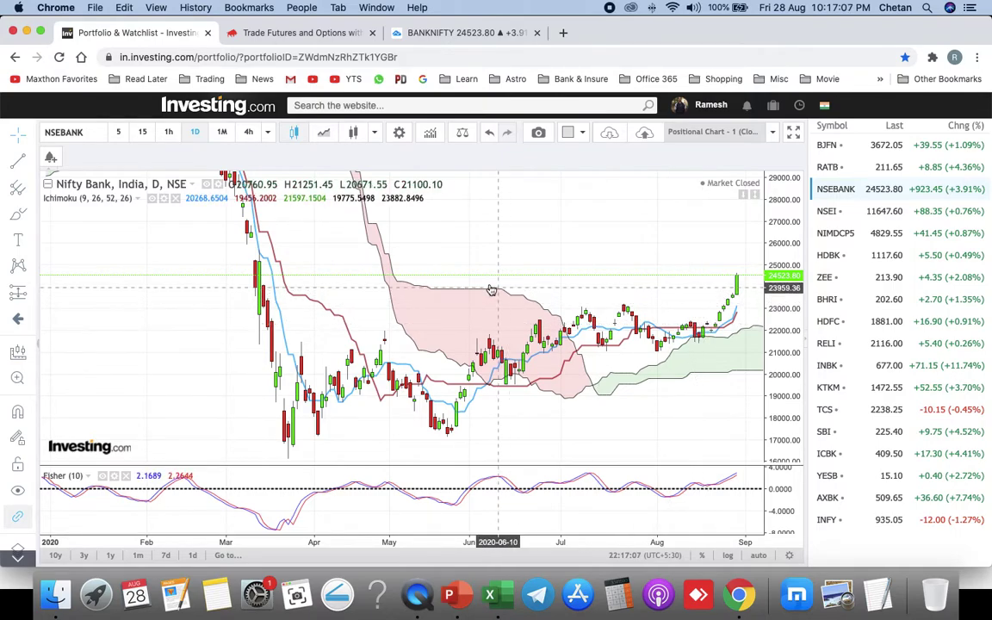
# Step: Examine Nifty Bank's earlier daily price history against the Ichimoku cloud back to early 2019, then return to the latest candles
pyautogui.click(251, 320)
pyautogui.moveTo(250, 320); pyautogui.dragTo(684, 318)
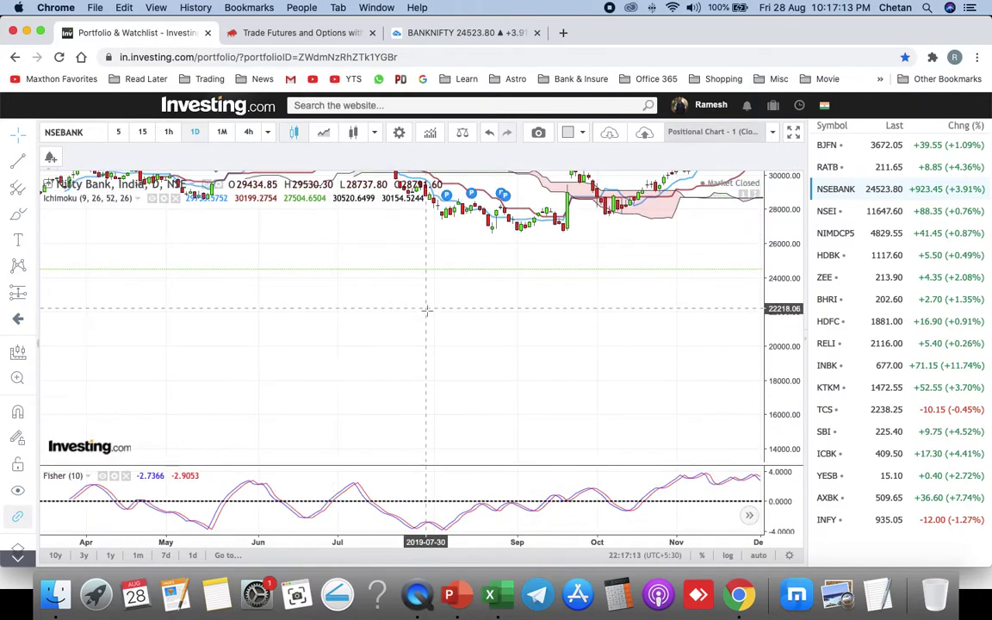
pyautogui.click(421, 516)
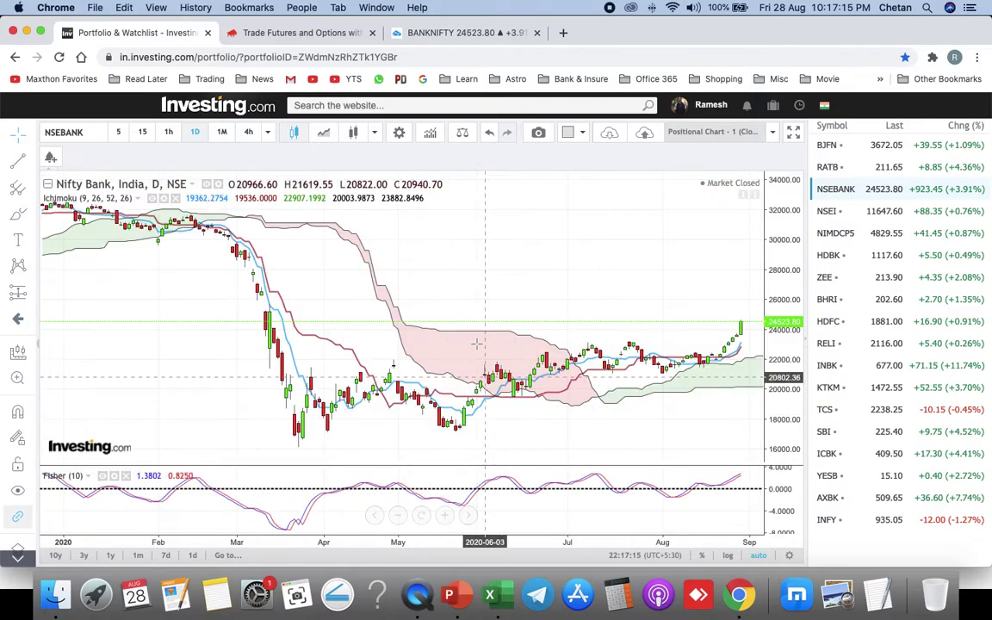
pyautogui.moveTo(155, 319); pyautogui.dragTo(431, 310)
pyautogui.moveTo(256, 327); pyautogui.dragTo(514, 316)
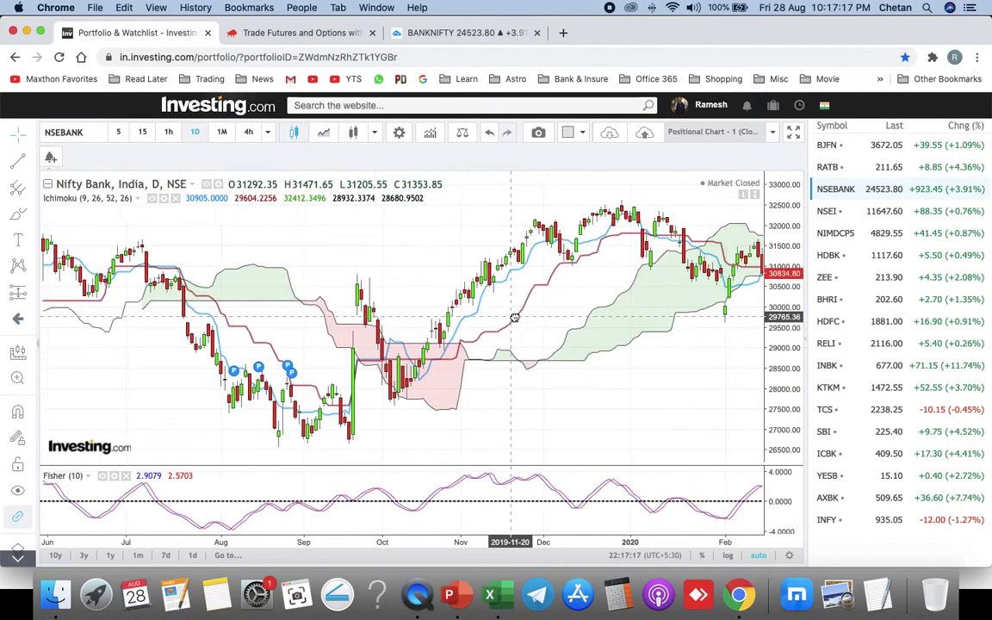
pyautogui.moveTo(288, 344); pyautogui.dragTo(454, 343)
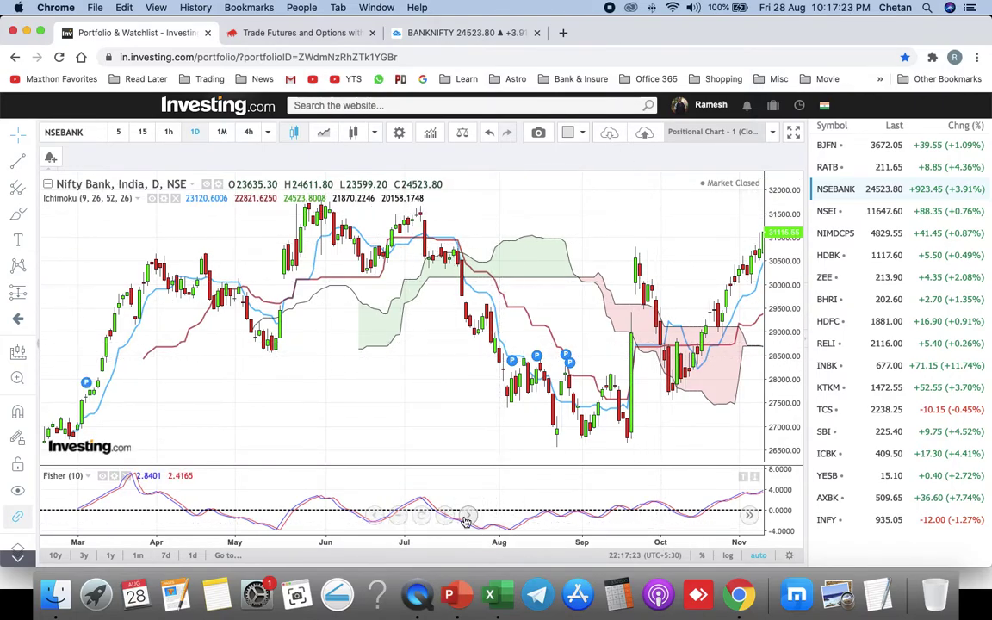
pyautogui.click(749, 515)
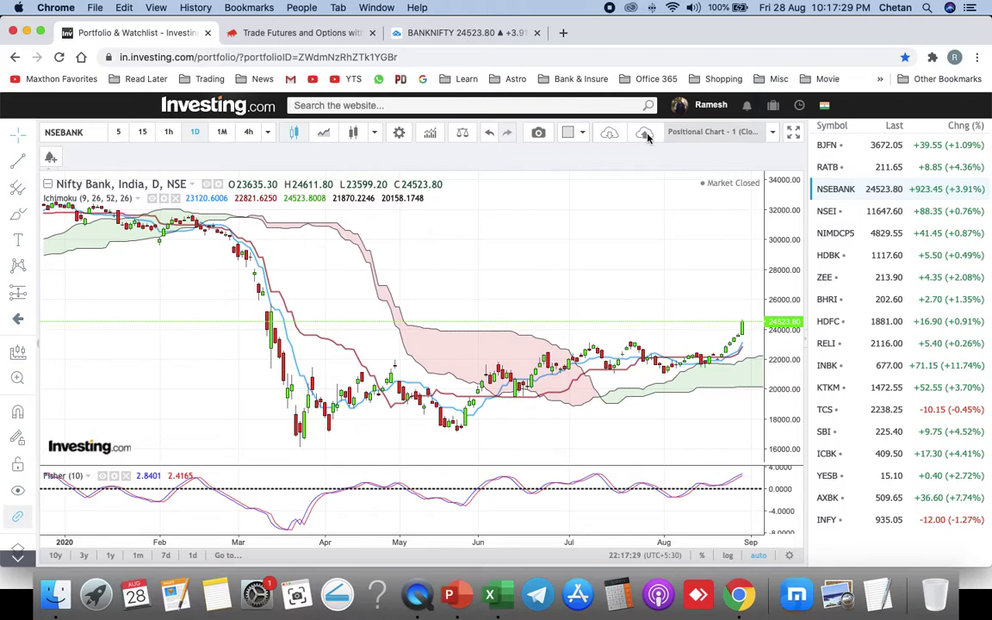
# Step: Load the Positional Chart - 2 (BB & Aroon) layout, review Nifty 50 on an enlarged price scale, and switch the symbol to NSEBANK
pyautogui.click(611, 134)
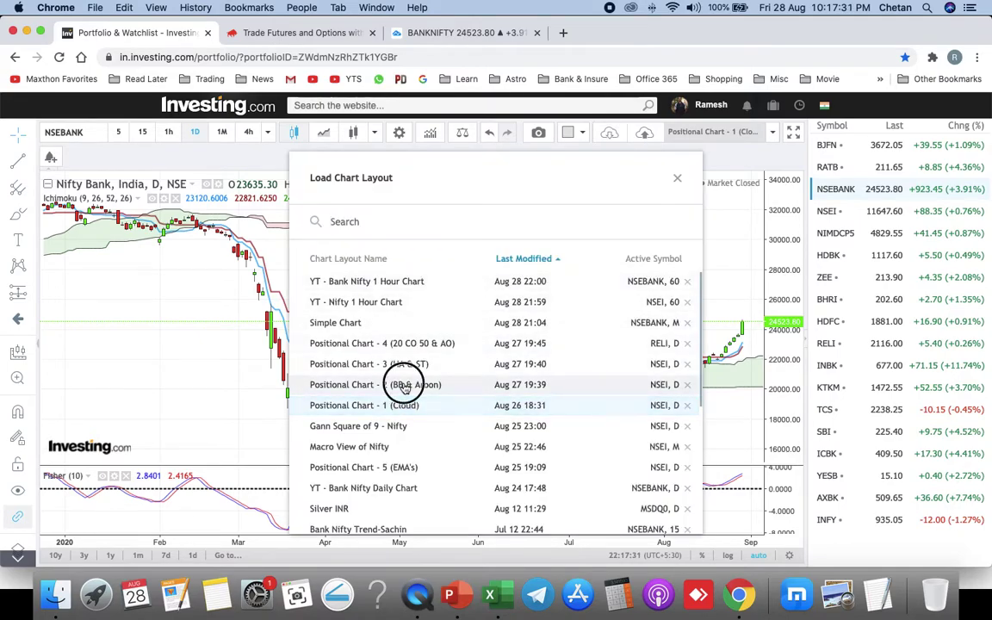
pyautogui.click(677, 178)
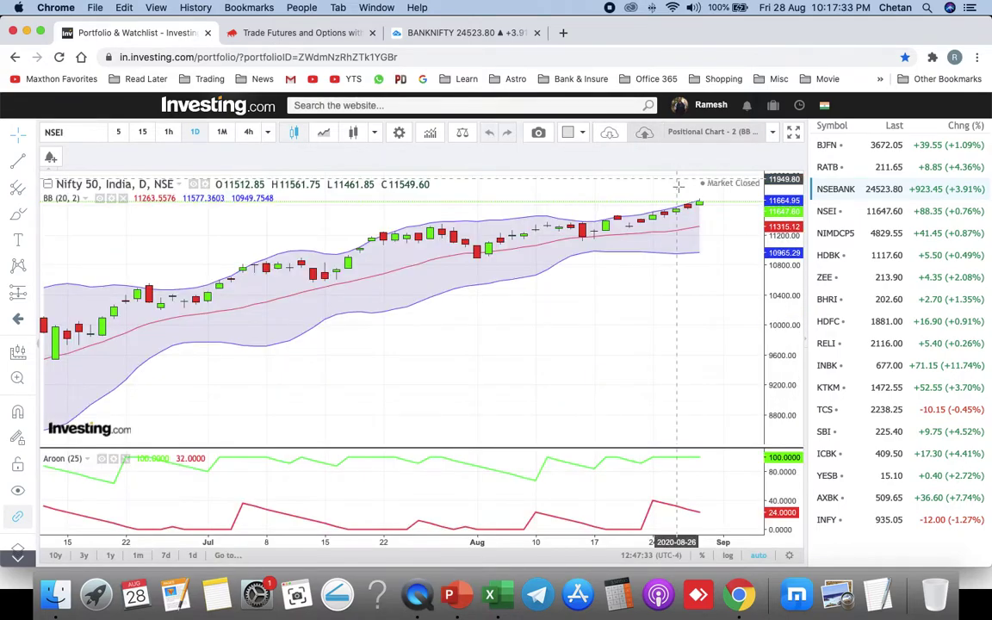
pyautogui.scroll(-3, 723, 254)
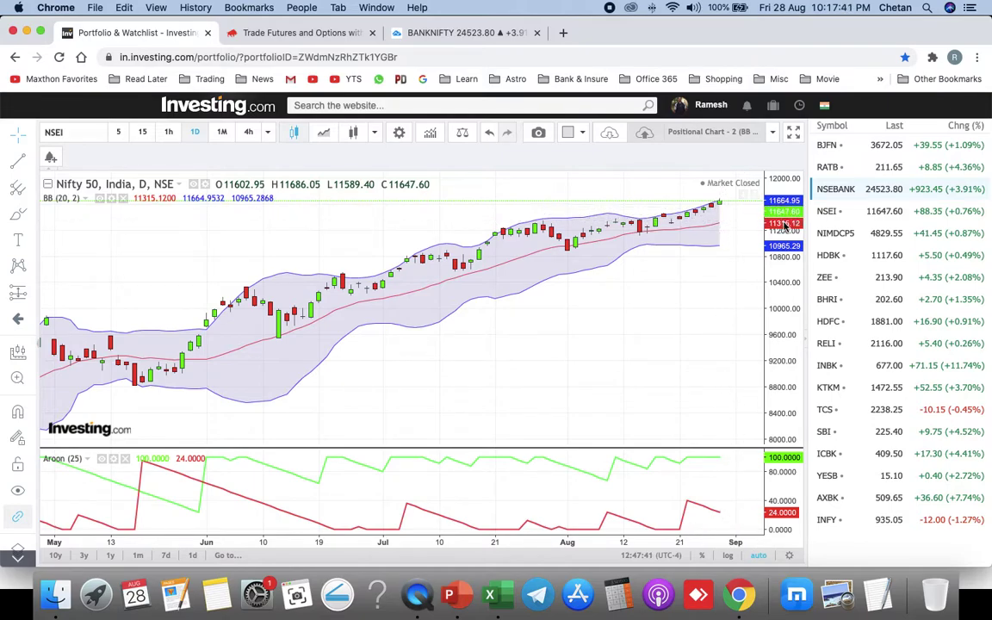
pyautogui.moveTo(783, 216); pyautogui.dragTo(785, 189)
pyautogui.moveTo(784, 280); pyautogui.dragTo(714, 328)
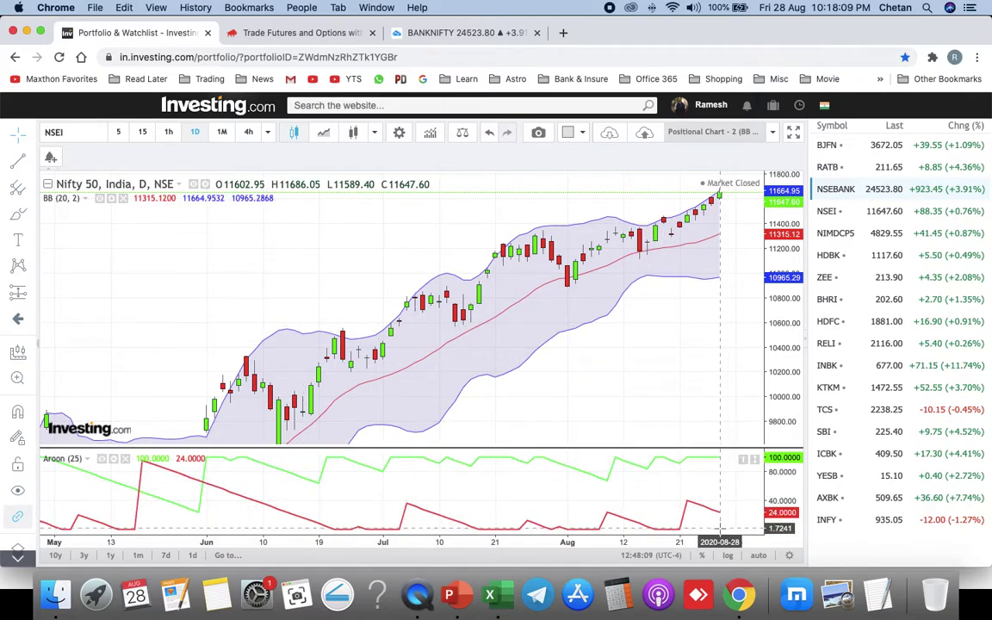
pyautogui.click(840, 193)
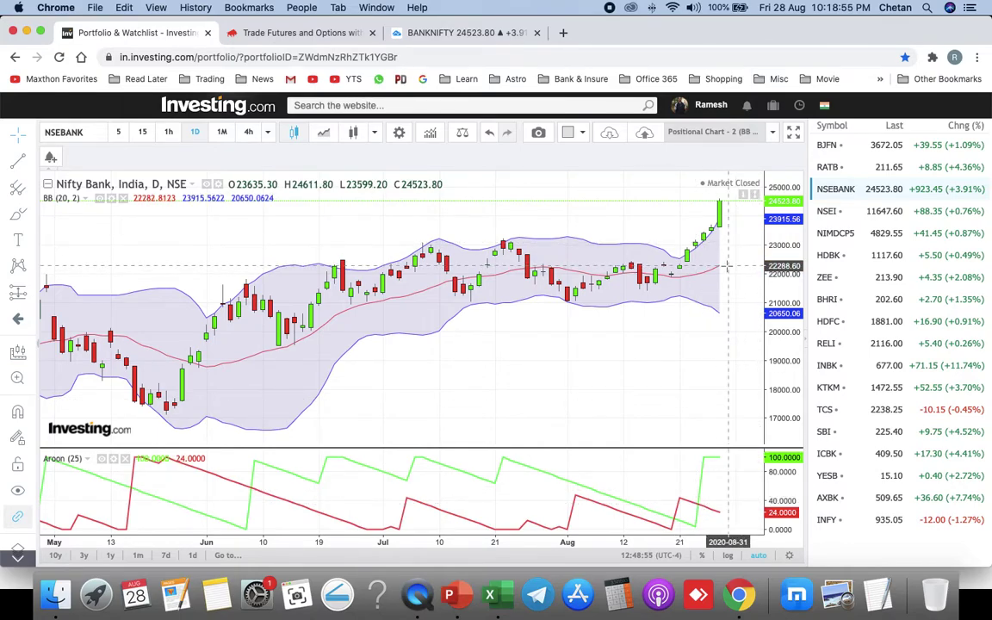
# Step: Load the Positional Chart - 3 (HA & ST) layout and stretch its price scale to enlarge the recent Nifty 50 candles
pyautogui.click(609, 131)
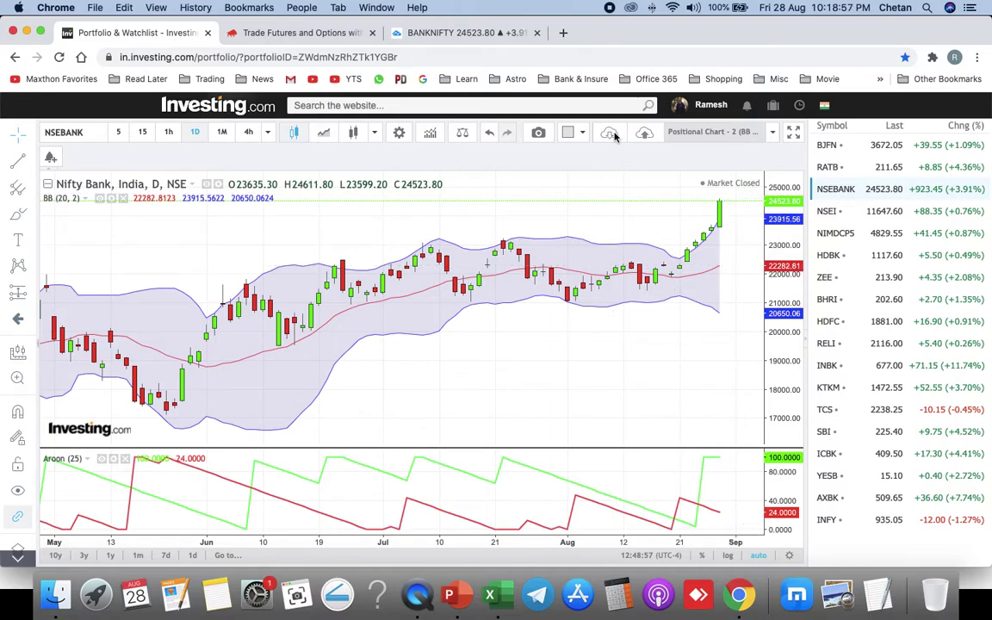
pyautogui.click(431, 363)
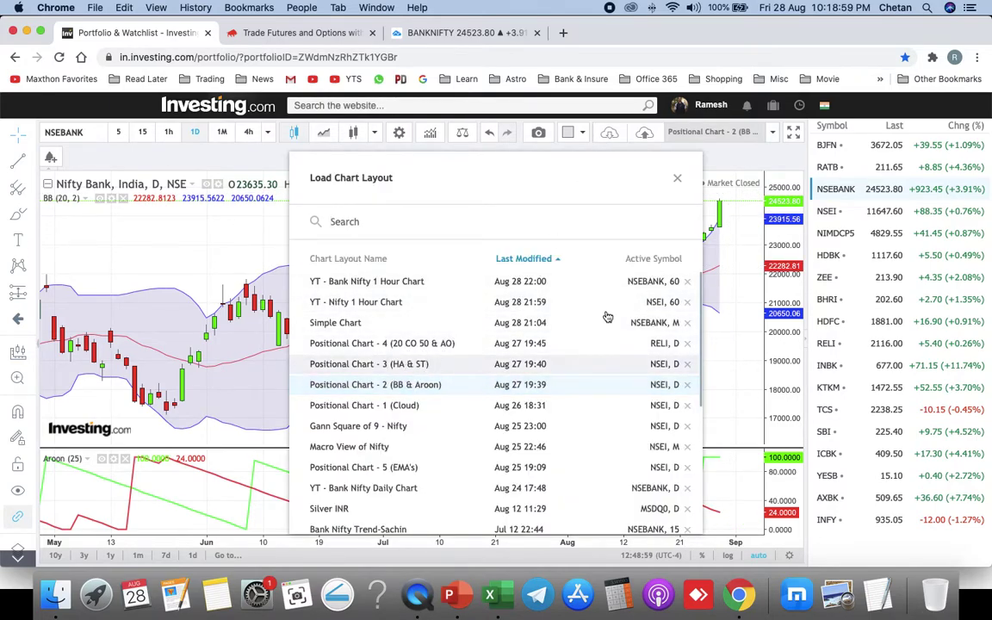
pyautogui.click(678, 178)
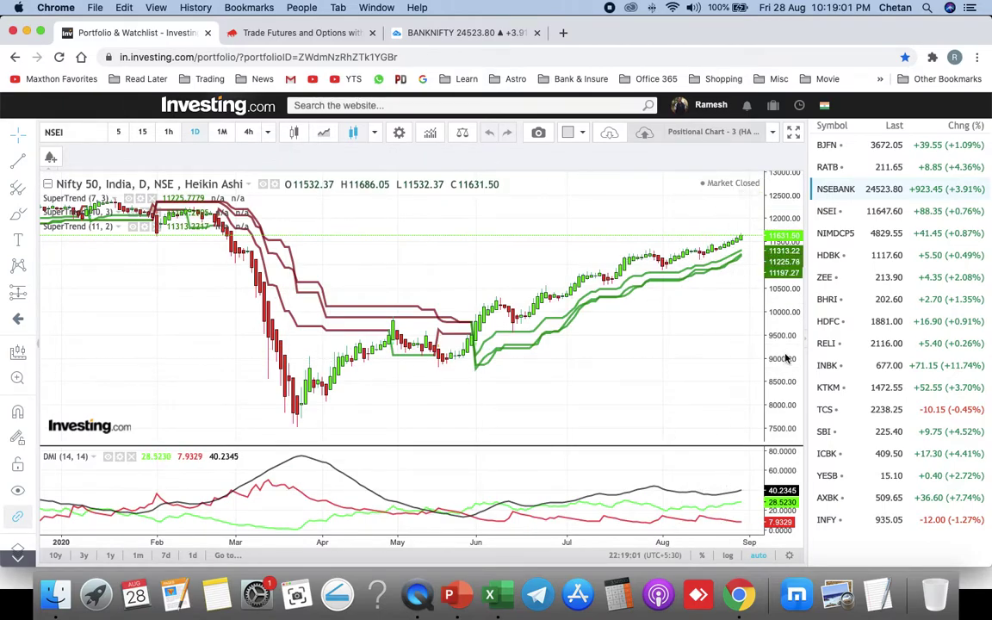
pyautogui.moveTo(782, 244); pyautogui.dragTo(745, 226)
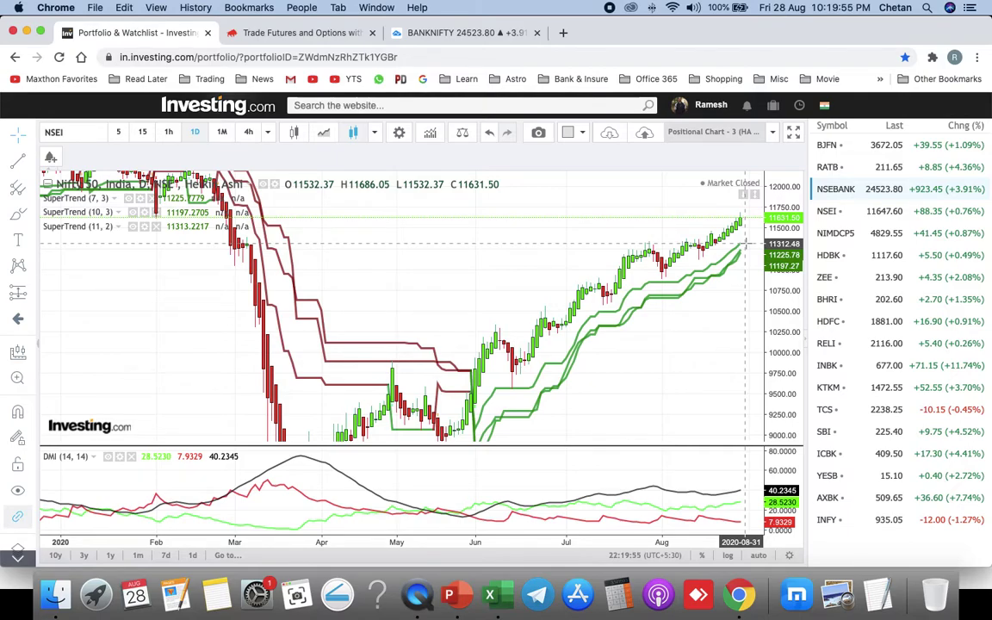
pyautogui.scroll(-2, 746, 245)
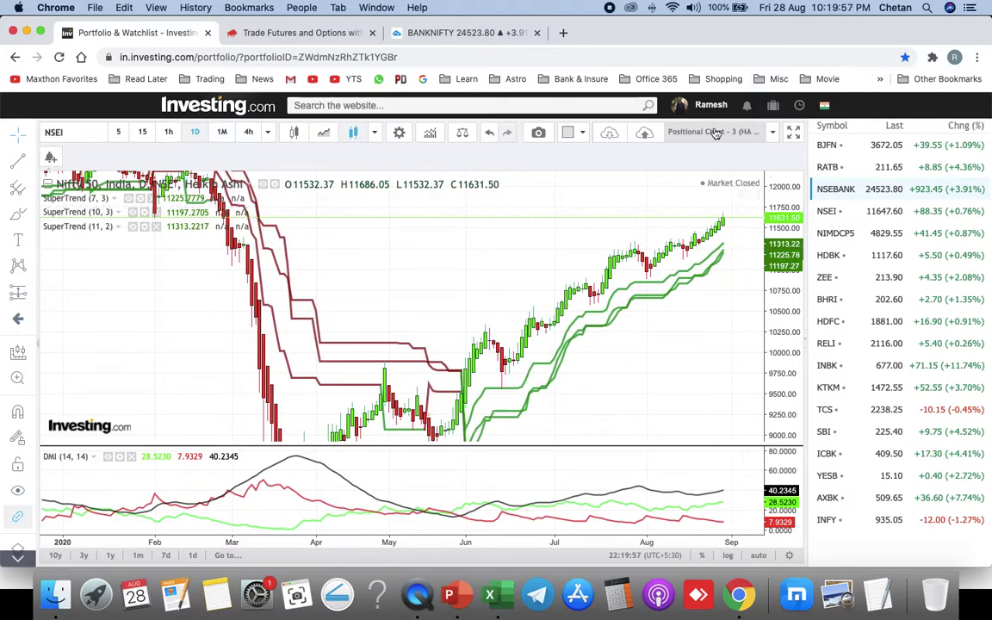
# Step: Display NSEBANK in the SuperTrend chart and change its style from Heikin Ashi to regular candles
pyautogui.click(839, 191)
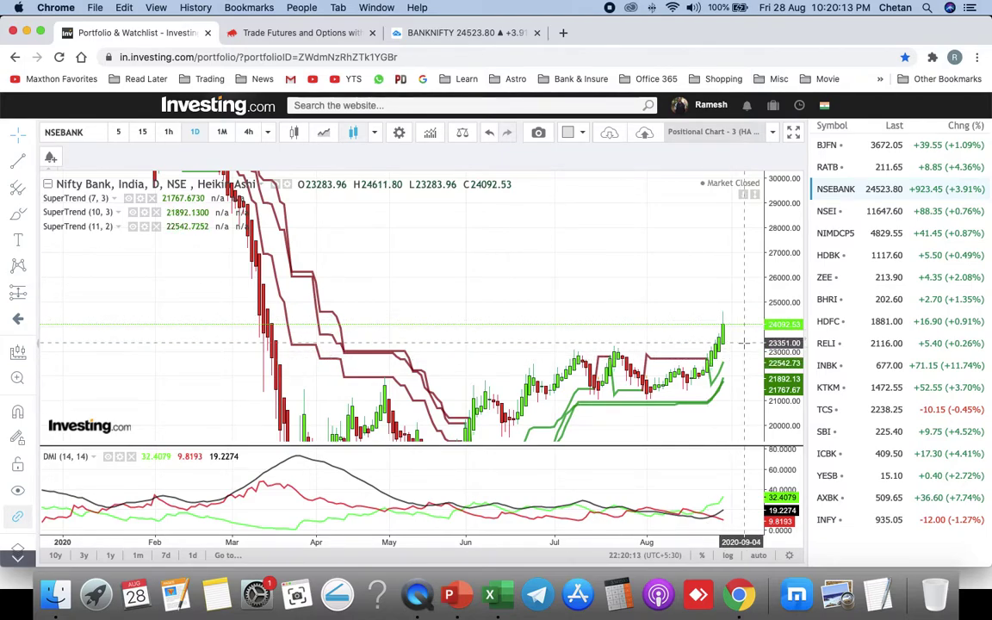
pyautogui.click(293, 135)
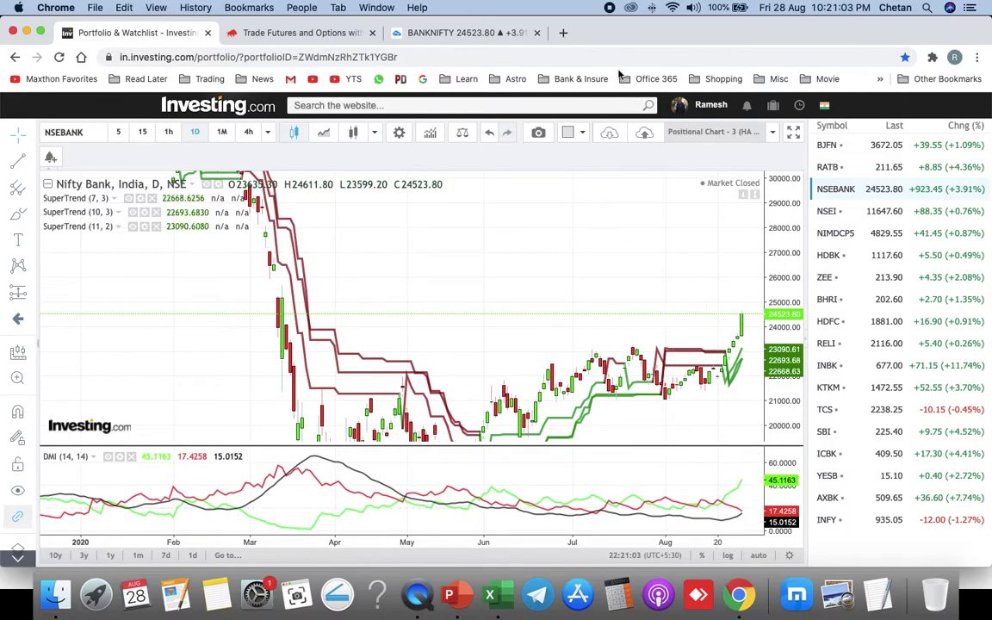
# Step: Load the Positional Chart - 4 (20 CO 50 & AO) layout
pyautogui.click(608, 134)
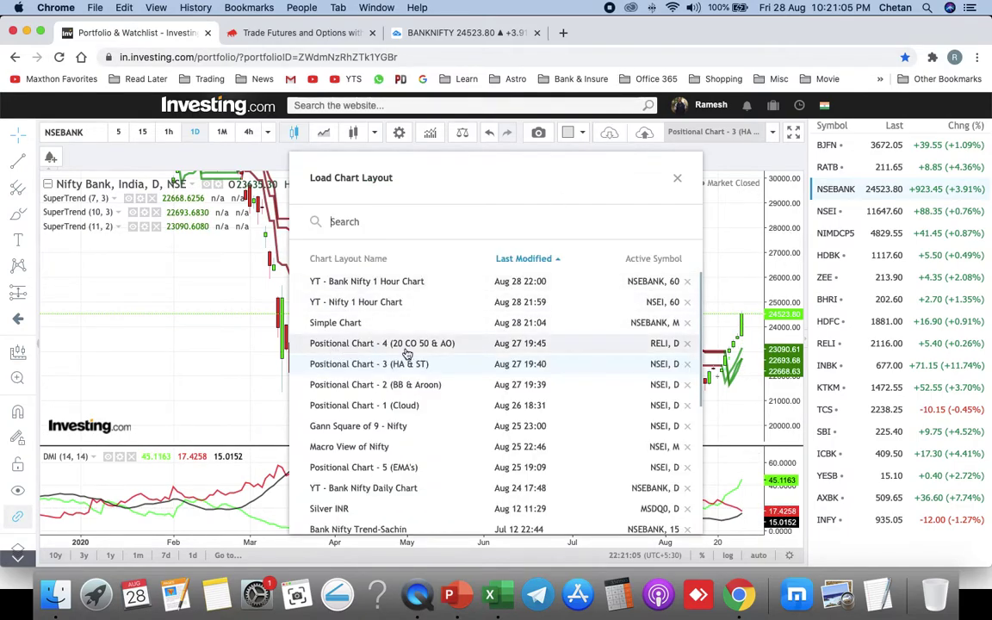
pyautogui.click(676, 177)
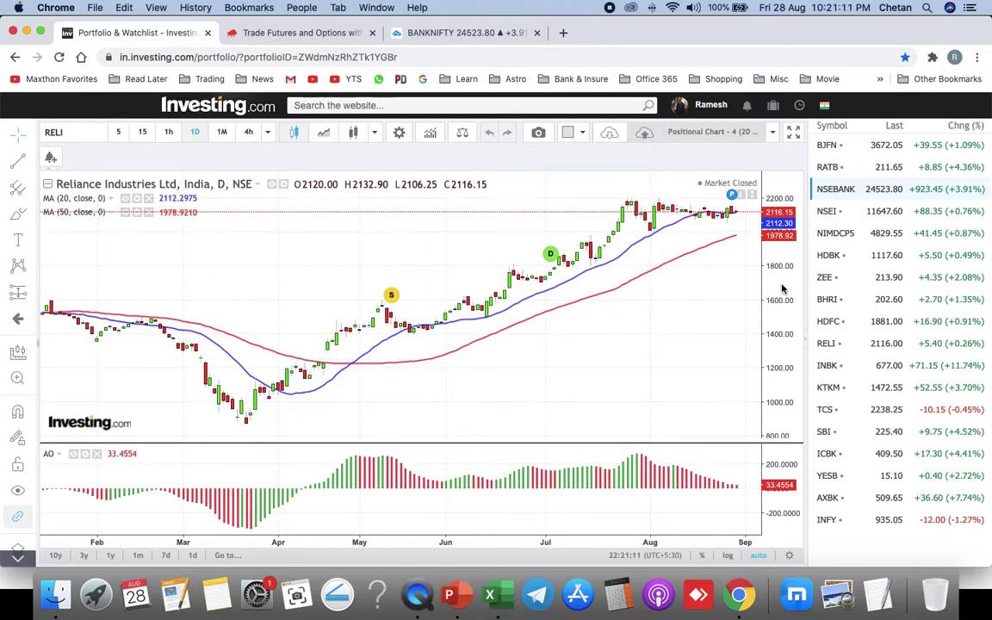
# Step: Display NSEI in the moving average crossover chart and stretch its price scale to enlarge the candles
pyautogui.click(839, 216)
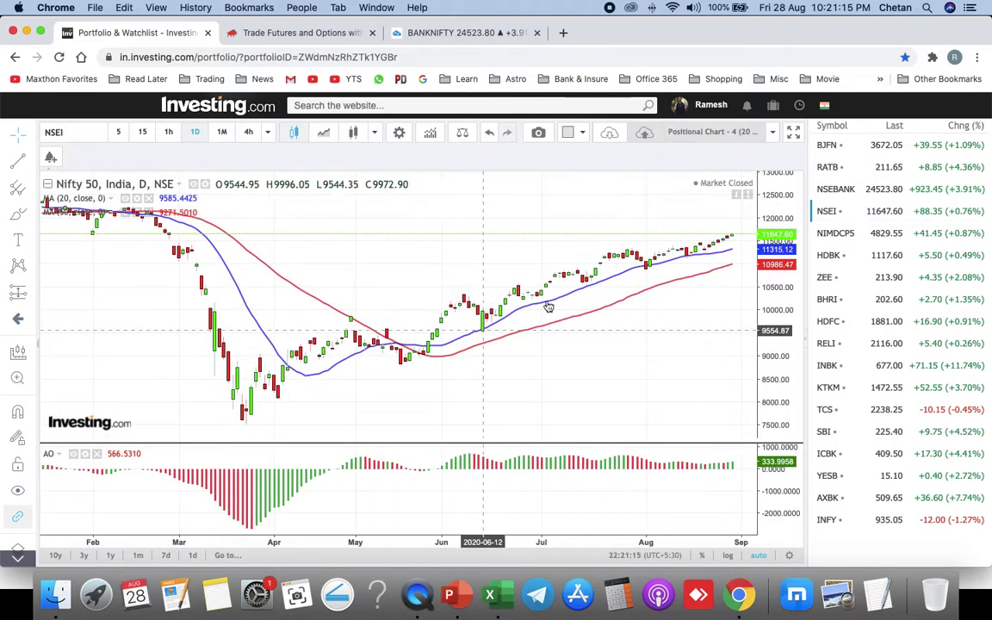
pyautogui.moveTo(777, 284); pyautogui.dragTo(777, 252)
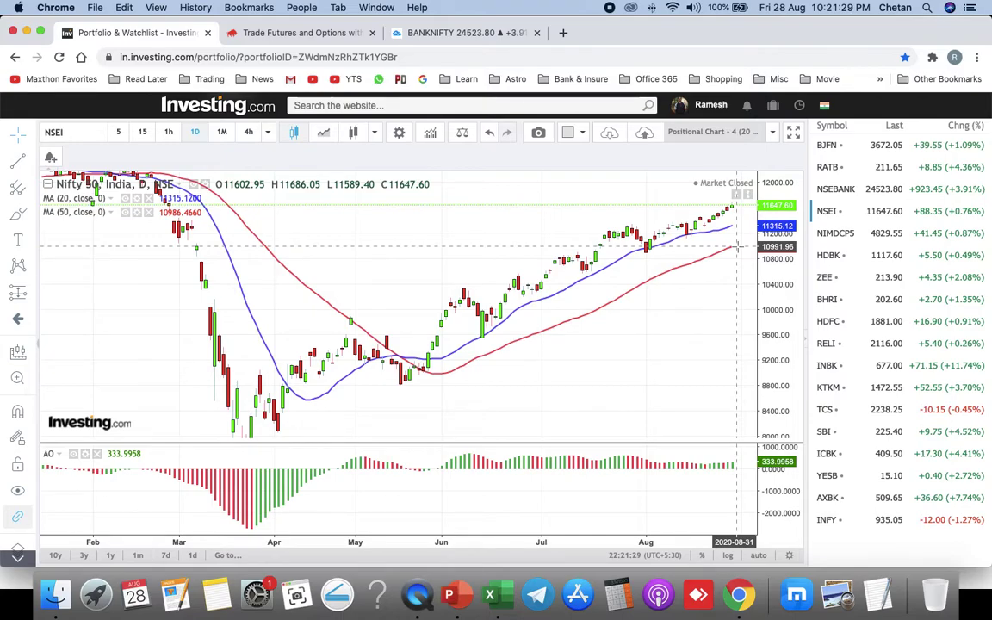
# Step: Switch the chart to NSEBANK and review its 20 and 50 moving averages from late 2019 through August 2020
pyautogui.click(839, 191)
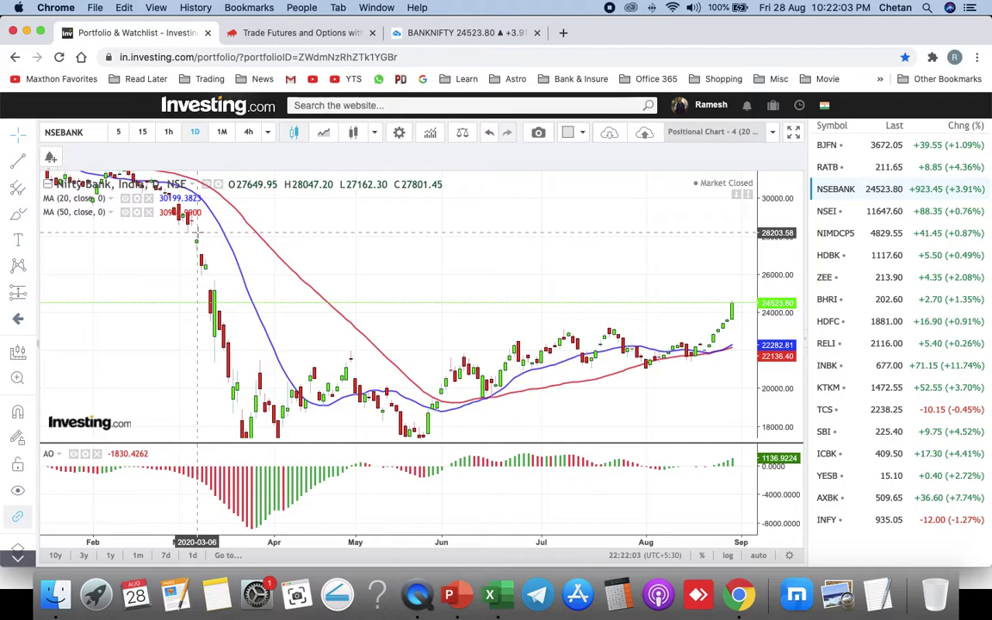
pyautogui.scroll(-3, 197, 232)
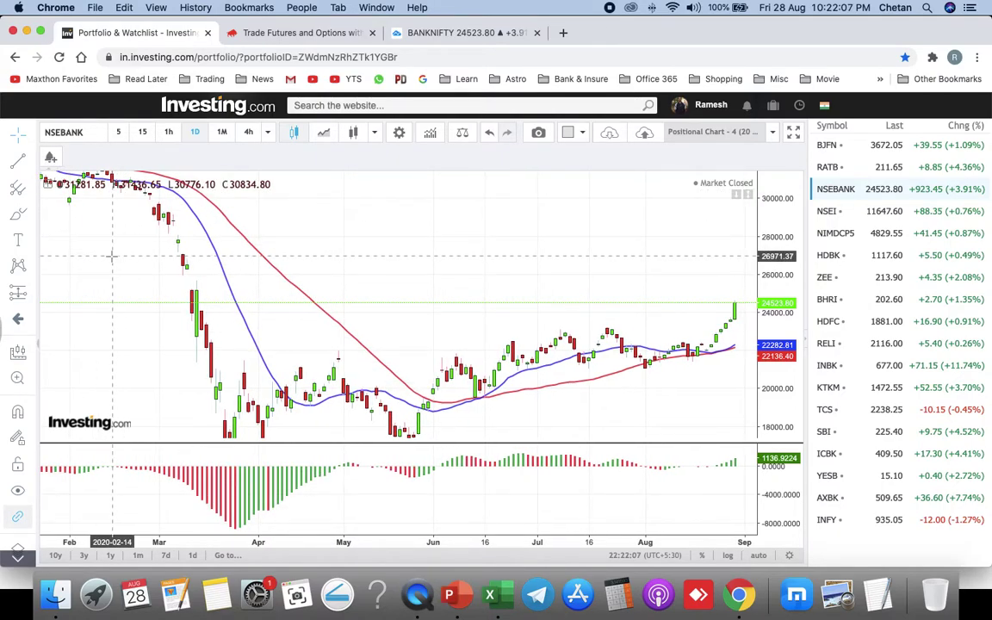
pyautogui.hscroll(-5, 163, 255)
pyautogui.hscroll(1, 165, 255)
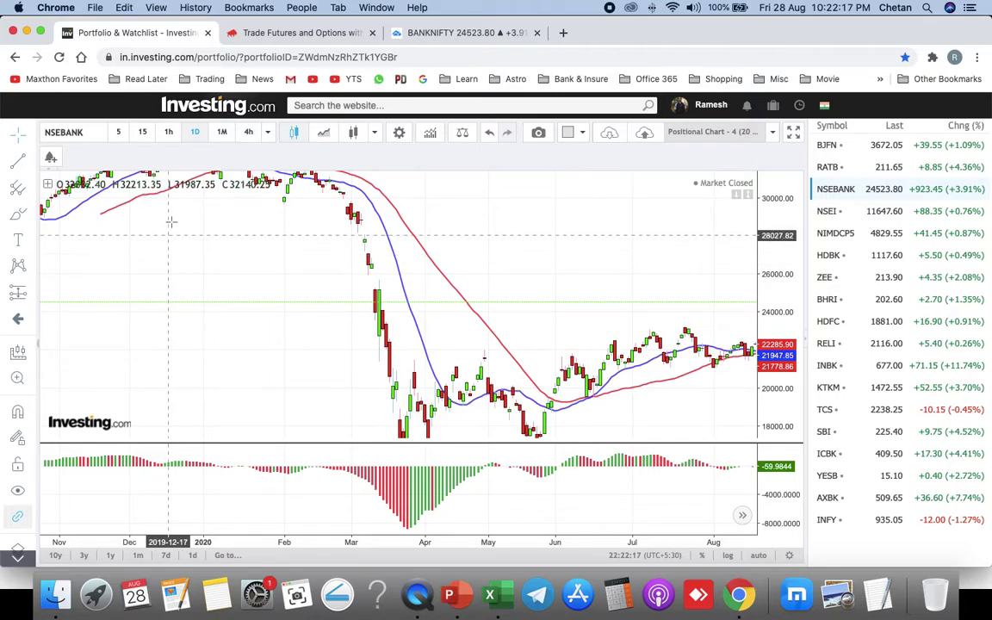
pyautogui.moveTo(603, 257); pyautogui.dragTo(461, 259)
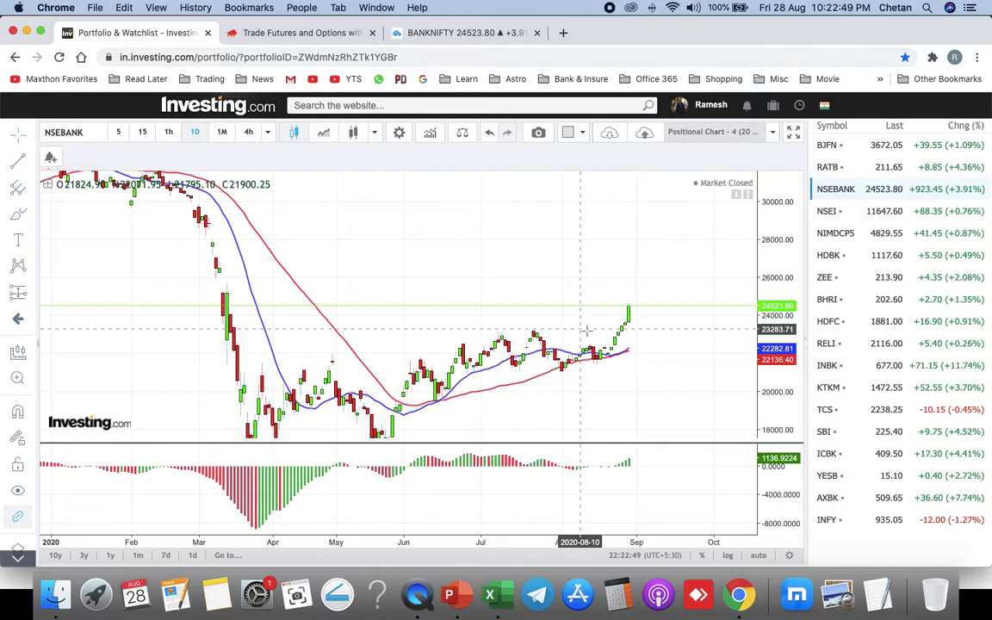
# Step: Load the Simple Chart layout and close the layout list
pyautogui.click(613, 134)
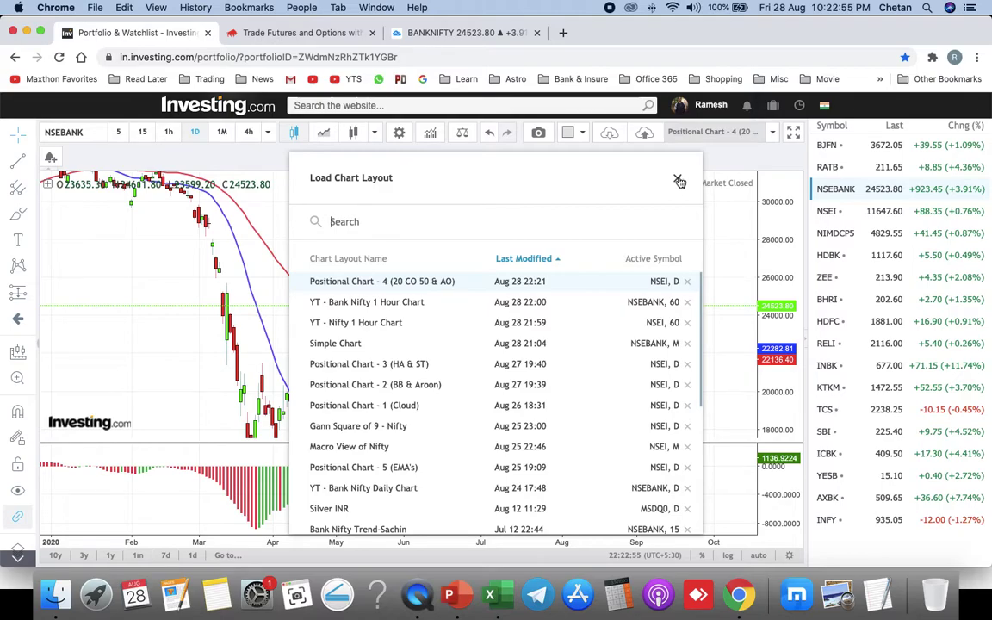
pyautogui.click(344, 344)
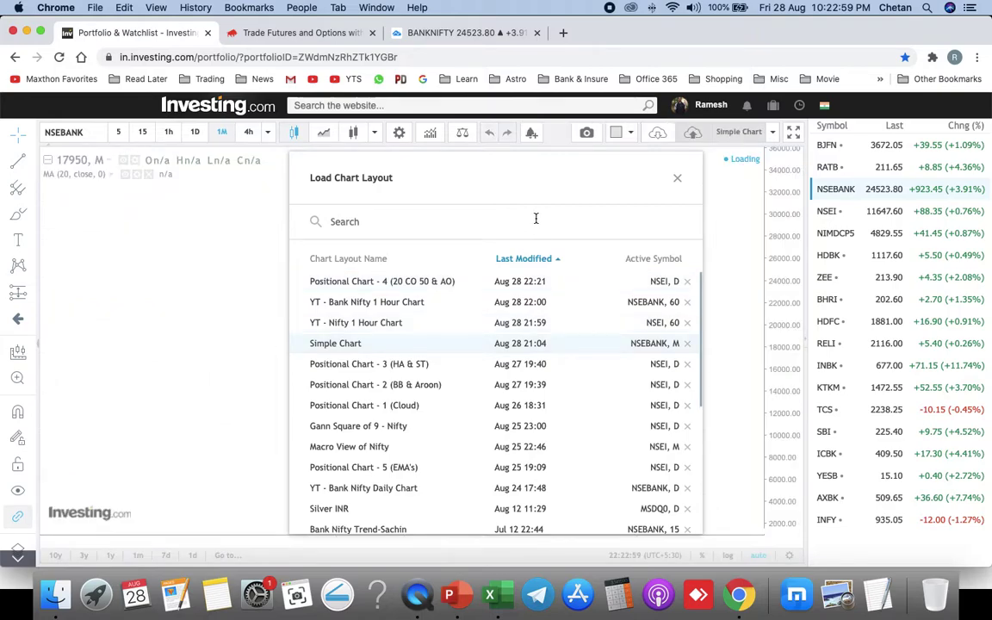
pyautogui.click(676, 179)
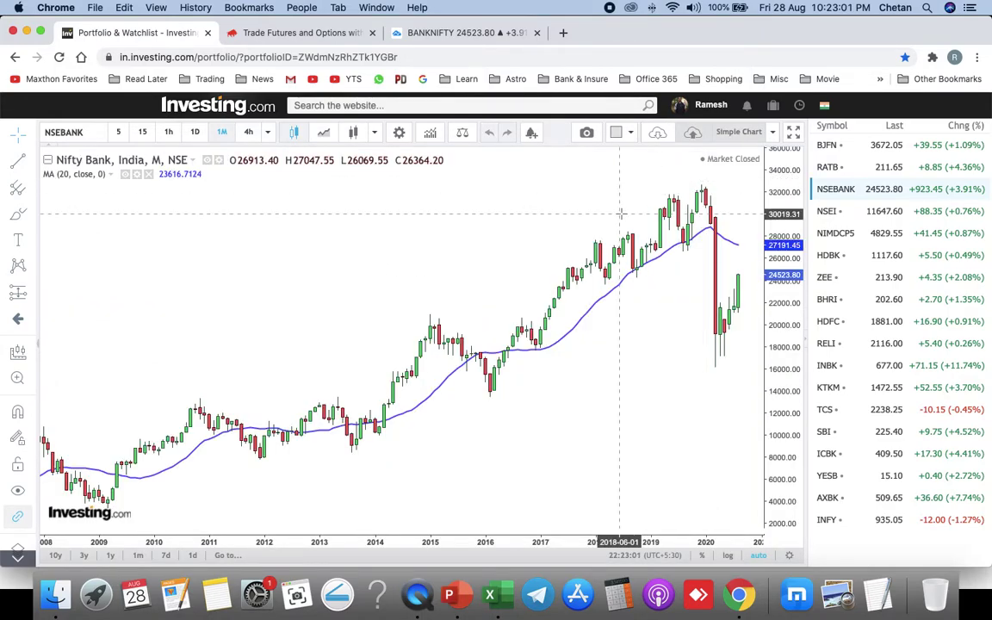
# Step: Switch to the banknifty 20dma workbook in Excel and examine the first data row across the Low, Close and 20DMA columns
pyautogui.press('super+Tab')
pyautogui.press('super+Tab')
pyautogui.press('super+Tab')
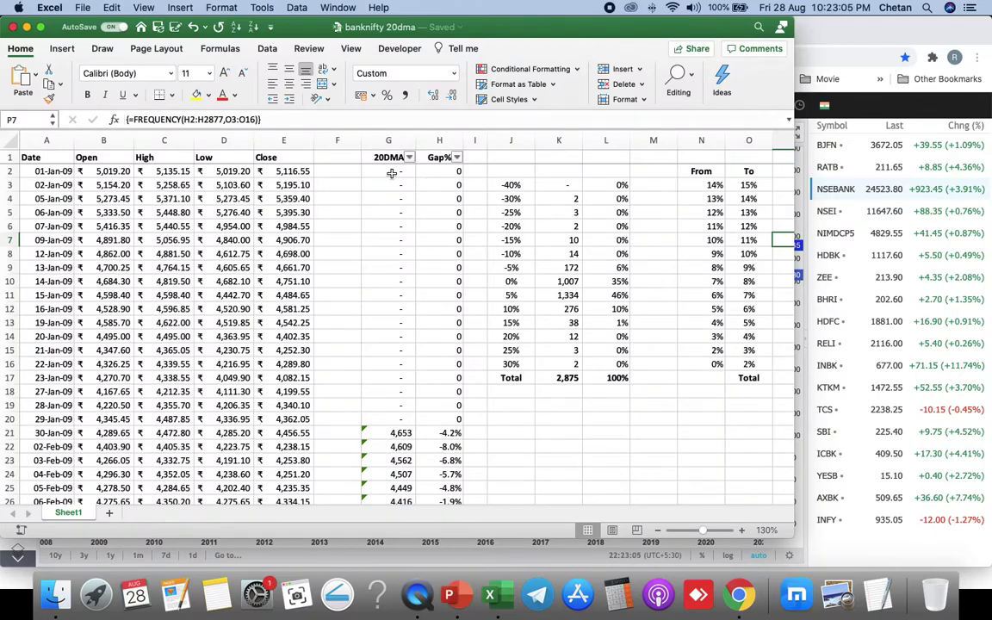
pyautogui.click(401, 174)
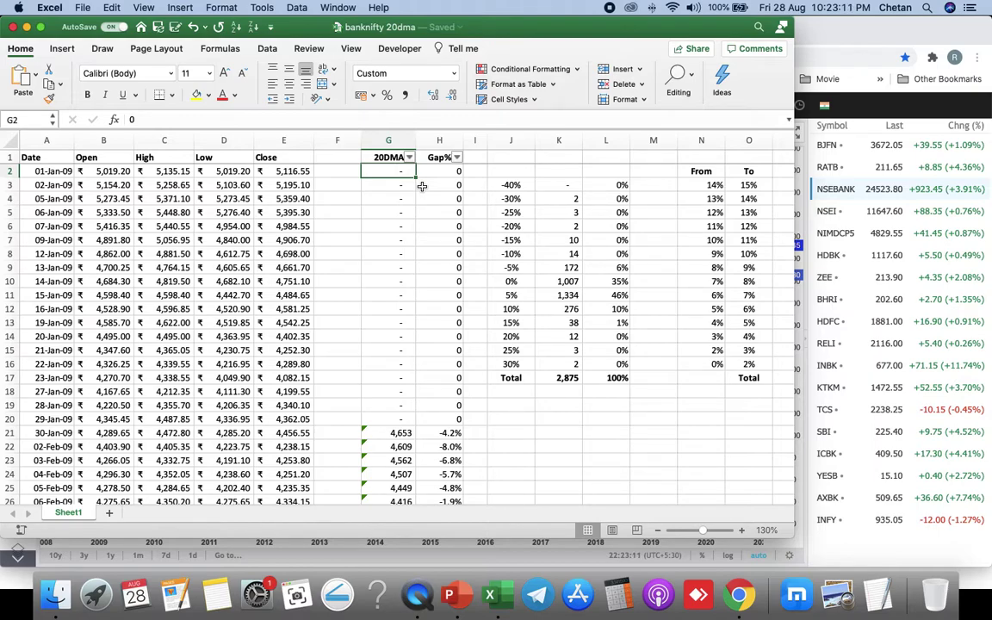
pyautogui.press('Left')
pyautogui.press('Left')
pyautogui.press('Left')
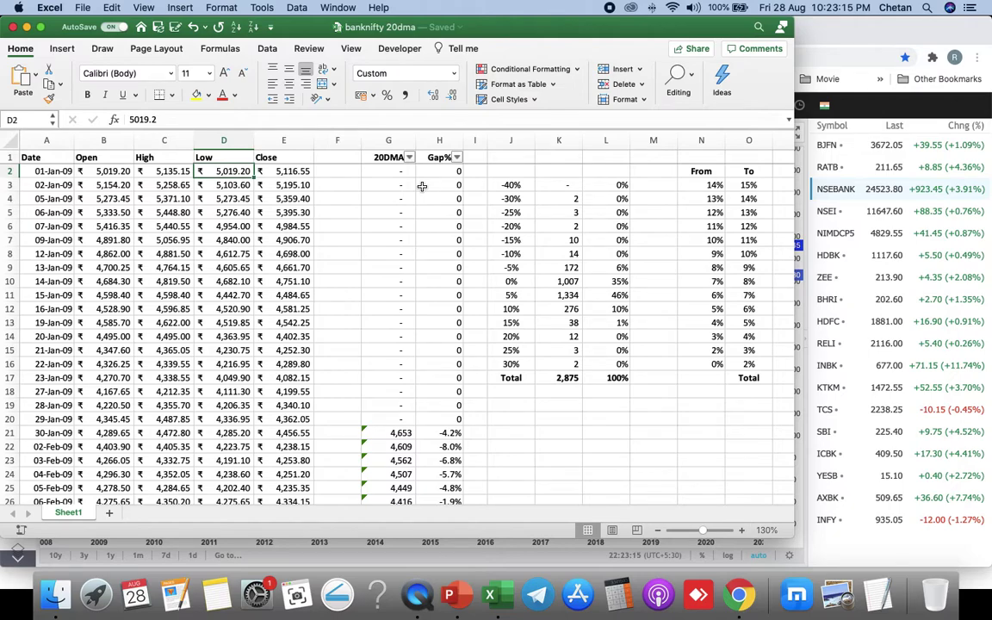
pyautogui.press('Right')
pyautogui.press('Right')
pyautogui.press('Right')
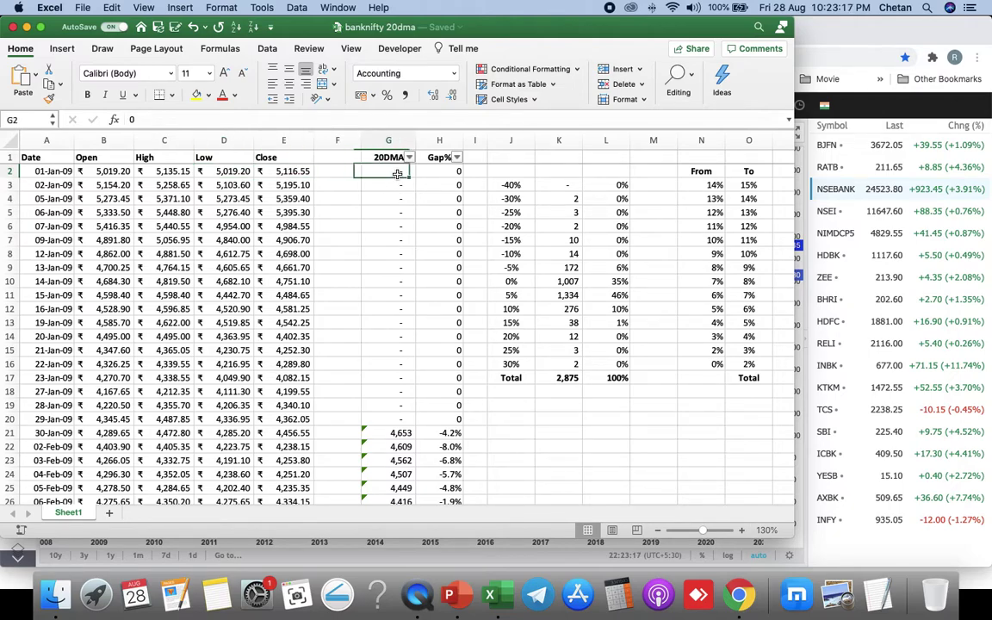
# Step: Examine the 20DMA values in the most recent rows, working upwards from the end of the data
pyautogui.press('super+Down')
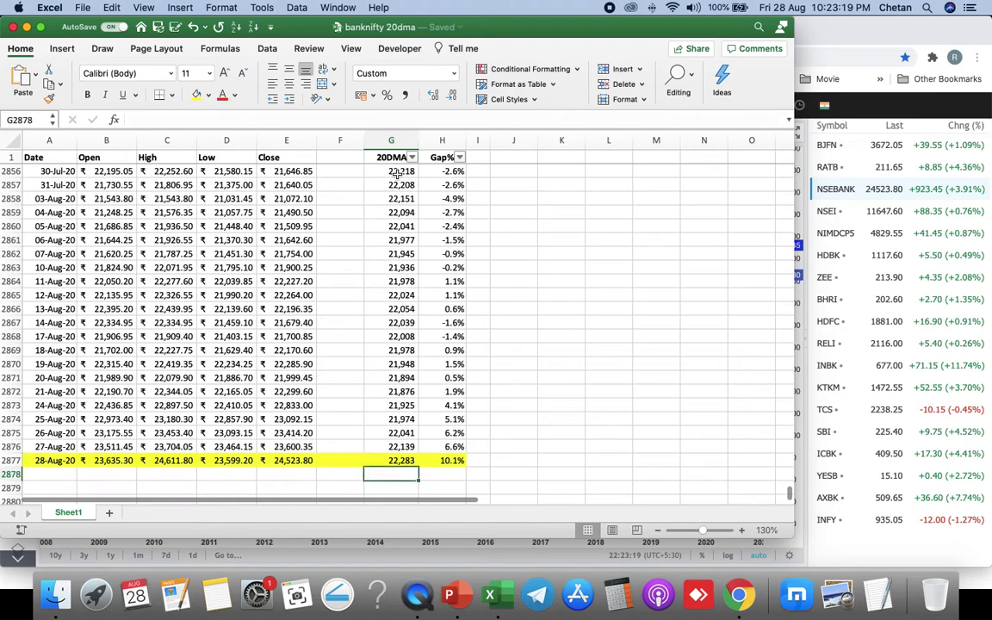
pyautogui.press('Up')
pyautogui.press('Up')
pyautogui.press('Up')
pyautogui.press('Up')
pyautogui.press('Up')
pyautogui.press('Up')
pyautogui.press('Up')
pyautogui.press('Up')
pyautogui.press('Up')
pyautogui.press('Up')
pyautogui.press('Up')
pyautogui.press('Up')
pyautogui.press('Up')
pyautogui.press('Up')
pyautogui.press('Up')
pyautogui.press('Up')
pyautogui.press('Up')
pyautogui.press('Up')
pyautogui.press('Up')
pyautogui.press('Up')
# Step: Return to the gap distribution table, examine the count for the 0% bin, and select the shares of the -5% to 5% bins (L9:L11)
pyautogui.press('super+Up')
pyautogui.press('Down')
pyautogui.press('Right')
pyautogui.press('Right')
pyautogui.press('Right')
pyautogui.press('Right')
pyautogui.press('Right')
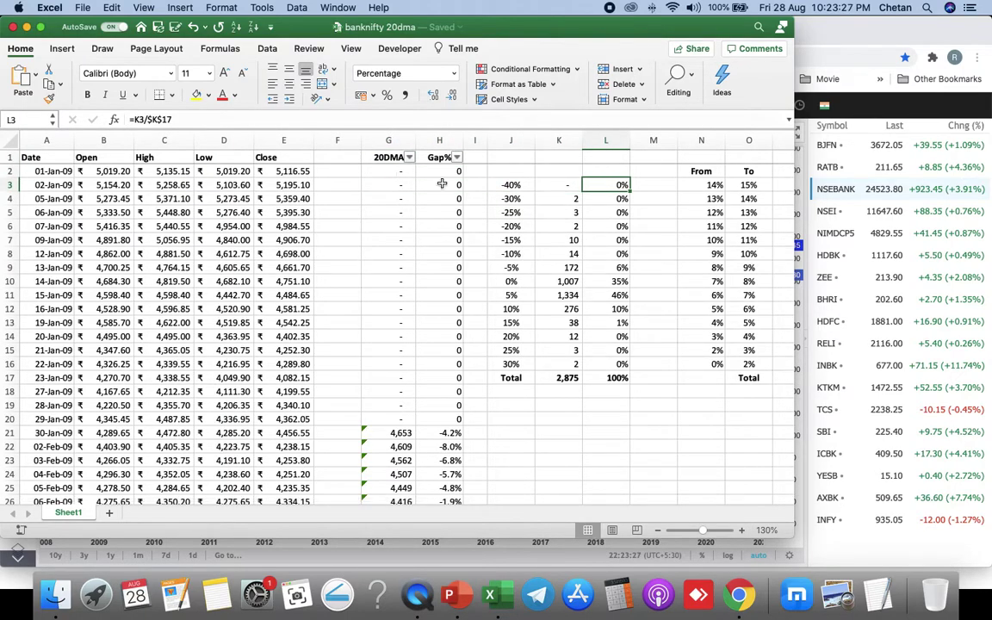
pyautogui.click(514, 281)
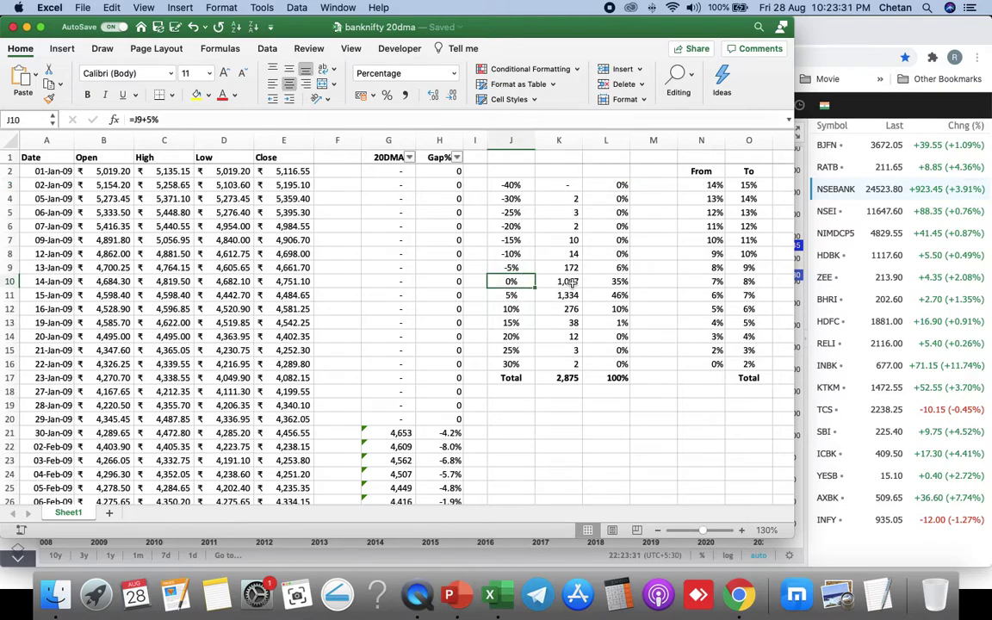
pyautogui.press('Right')
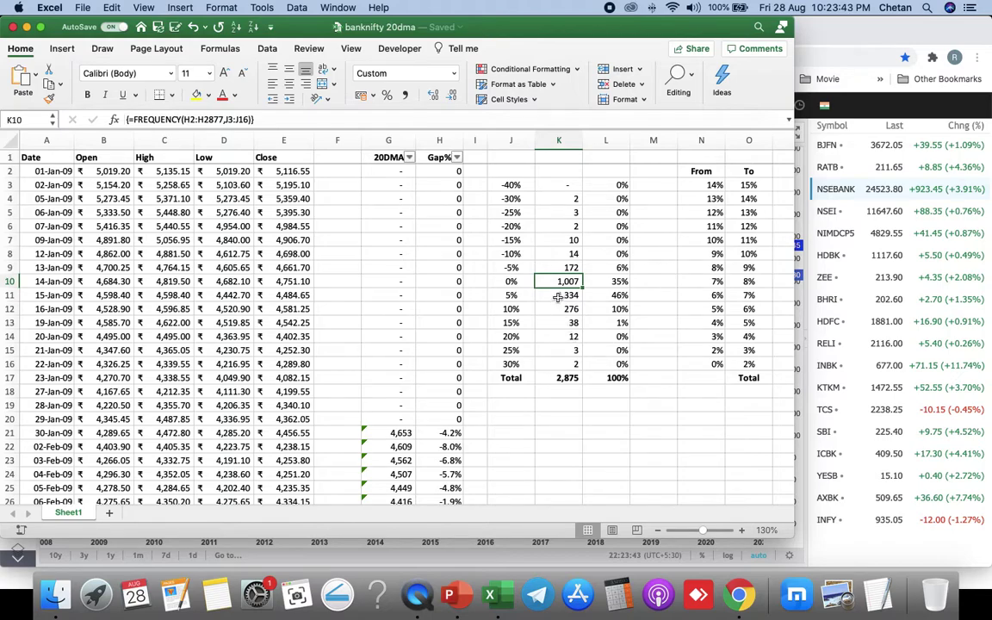
pyautogui.click(620, 282)
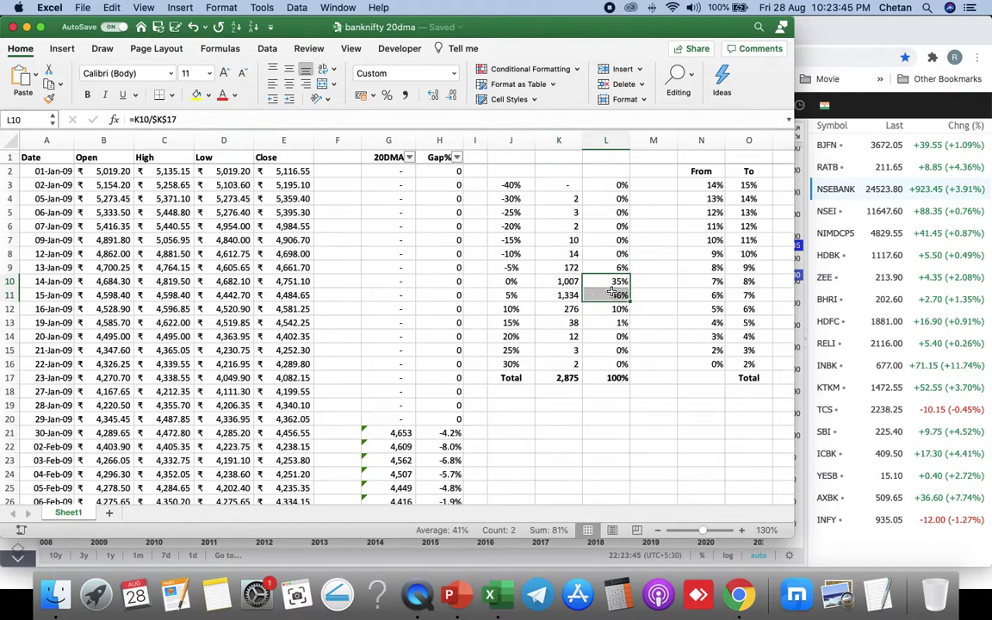
pyautogui.click(609, 272)
pyautogui.moveTo(609, 272); pyautogui.dragTo(608, 298)
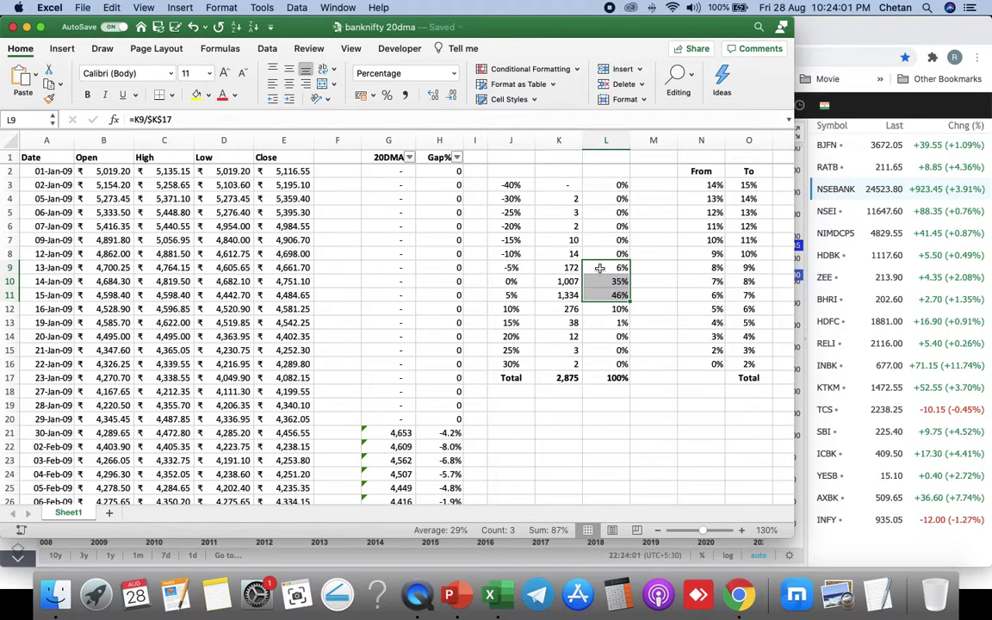
# Step: Check the Gap% value on the last data row and return to the start of the distribution table's share column
pyautogui.click(448, 333)
pyautogui.press('super+Down')
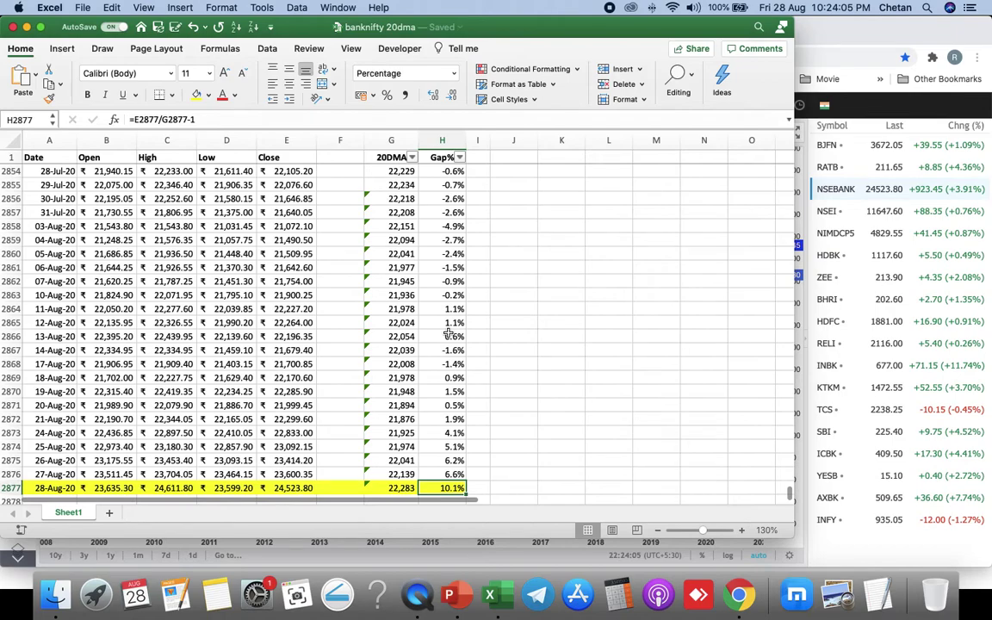
pyautogui.press('super+Up')
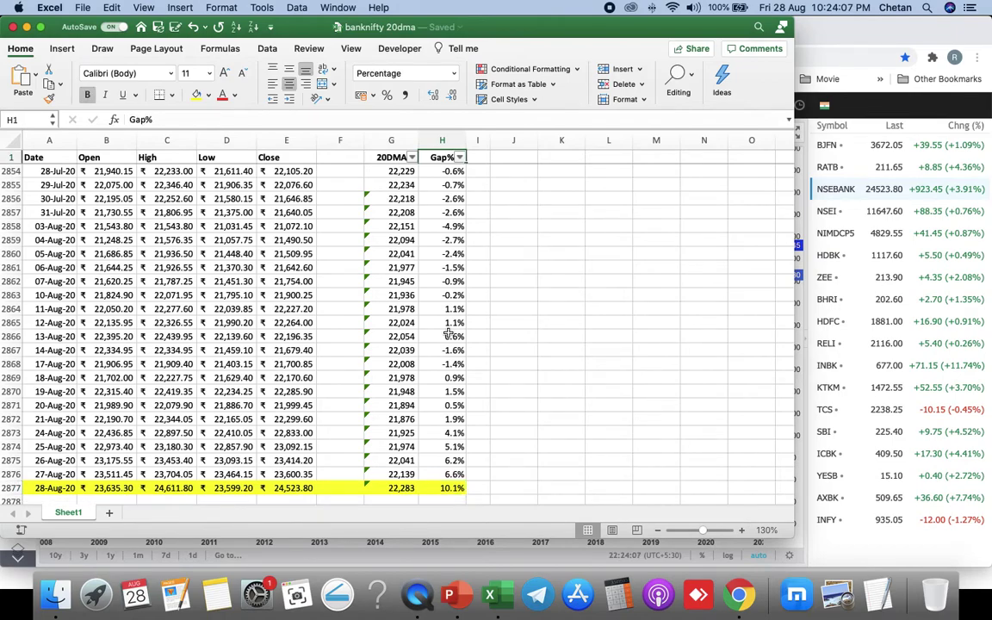
pyautogui.press('Down')
pyautogui.press('Right')
pyautogui.press('Right')
pyautogui.press('Right')
pyautogui.press('Right')
pyautogui.press('Down')
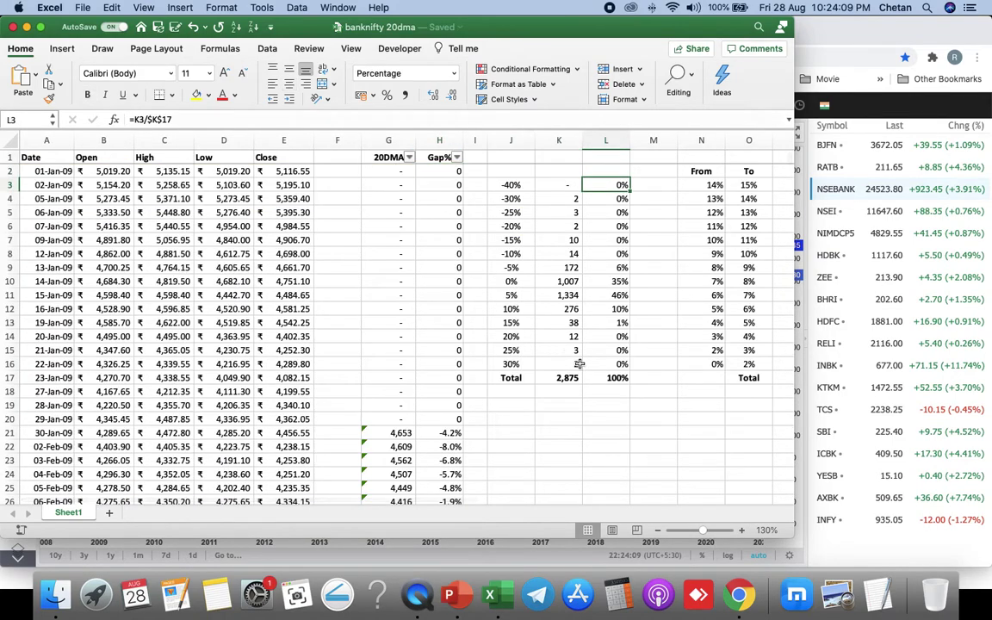
# Step: Examine the counts and shares of the 10% and 15% bins in the gap distribution table
pyautogui.click(563, 310)
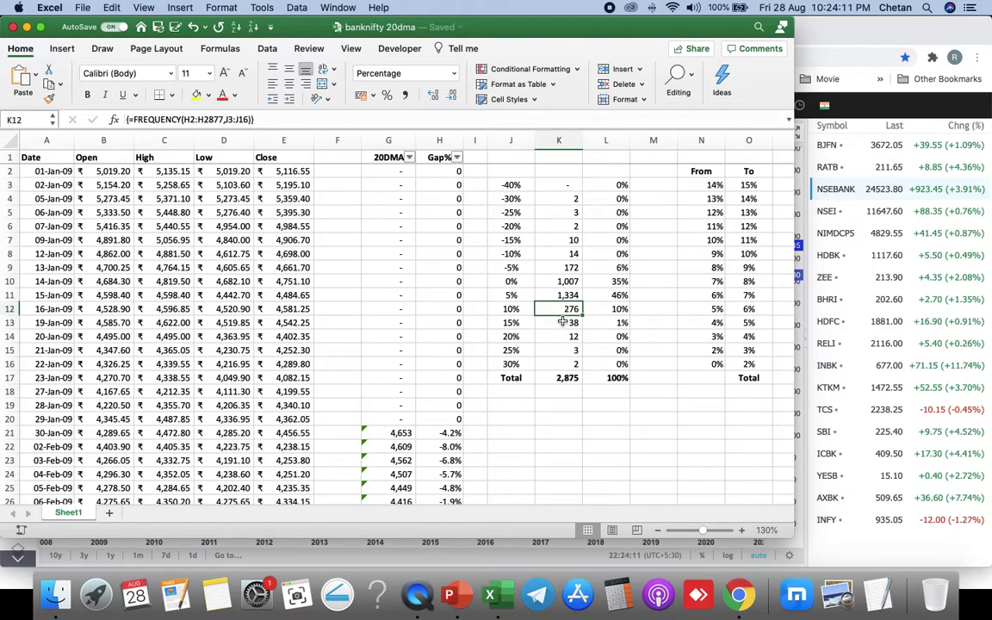
pyautogui.click(610, 308)
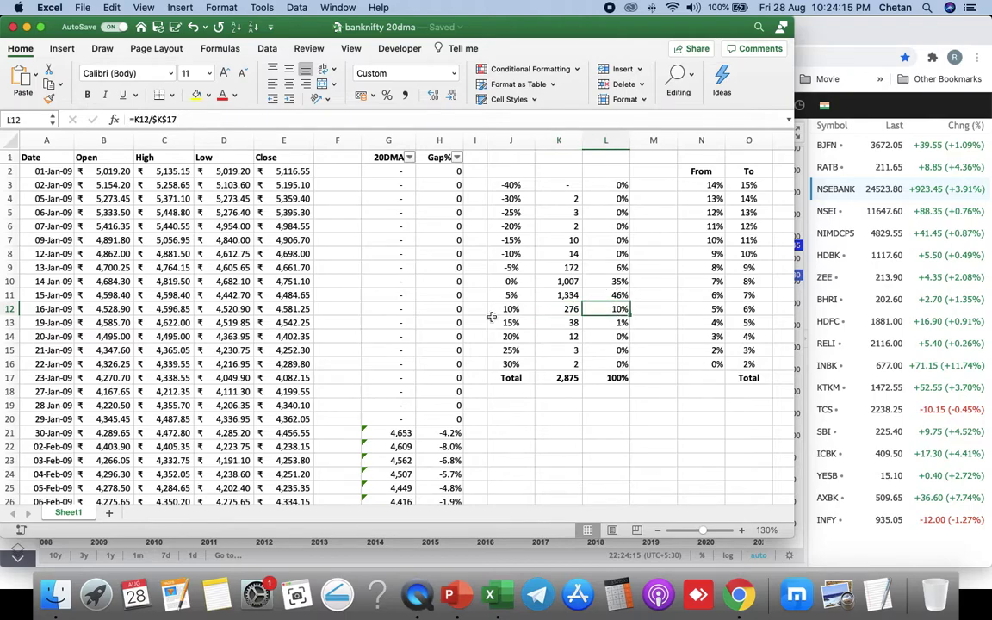
pyautogui.click(516, 322)
pyautogui.click(571, 323)
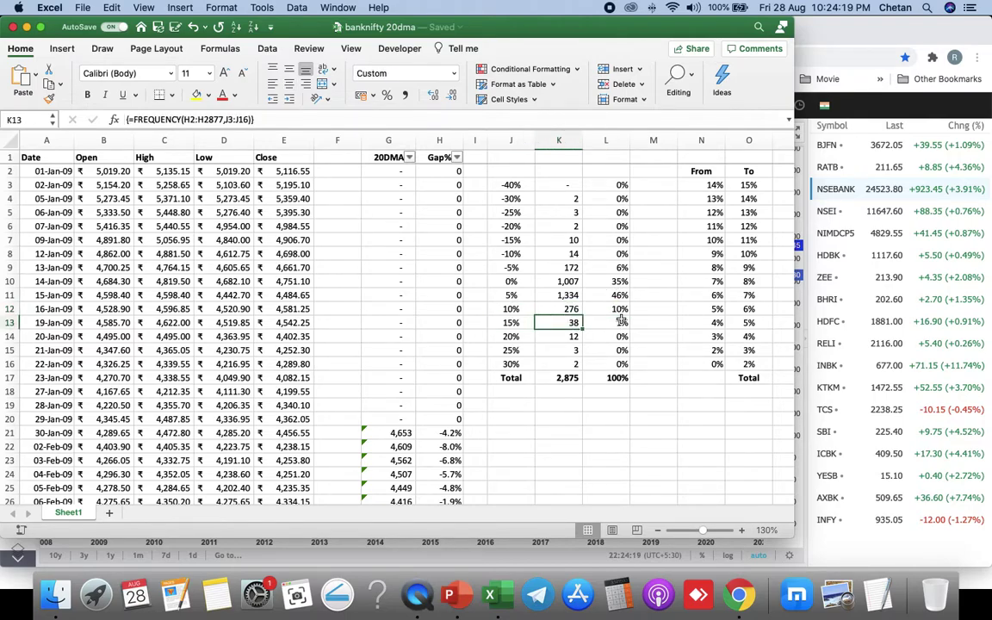
pyautogui.click(628, 323)
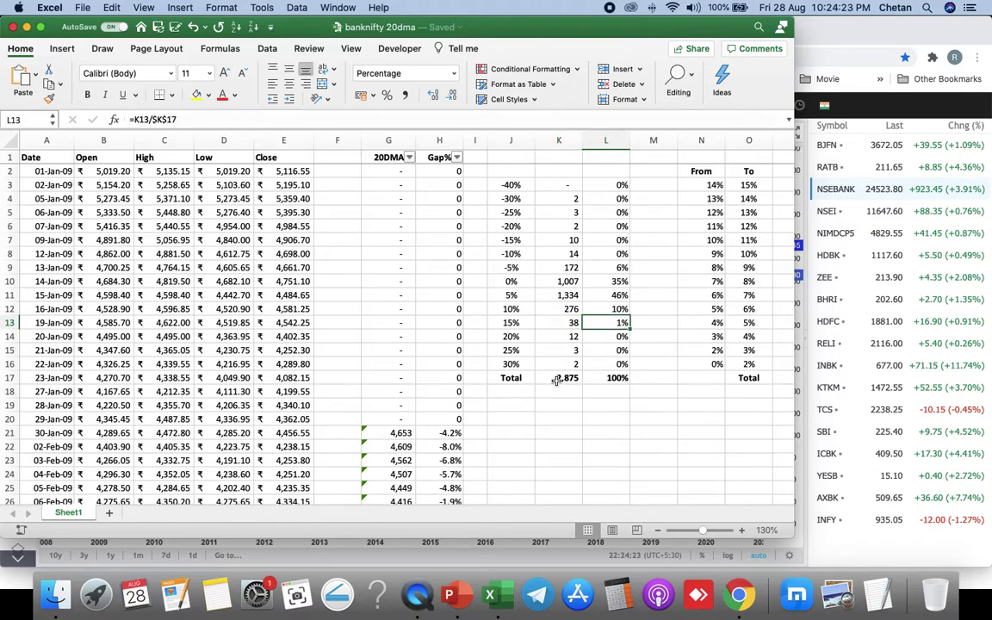
pyautogui.click(568, 322)
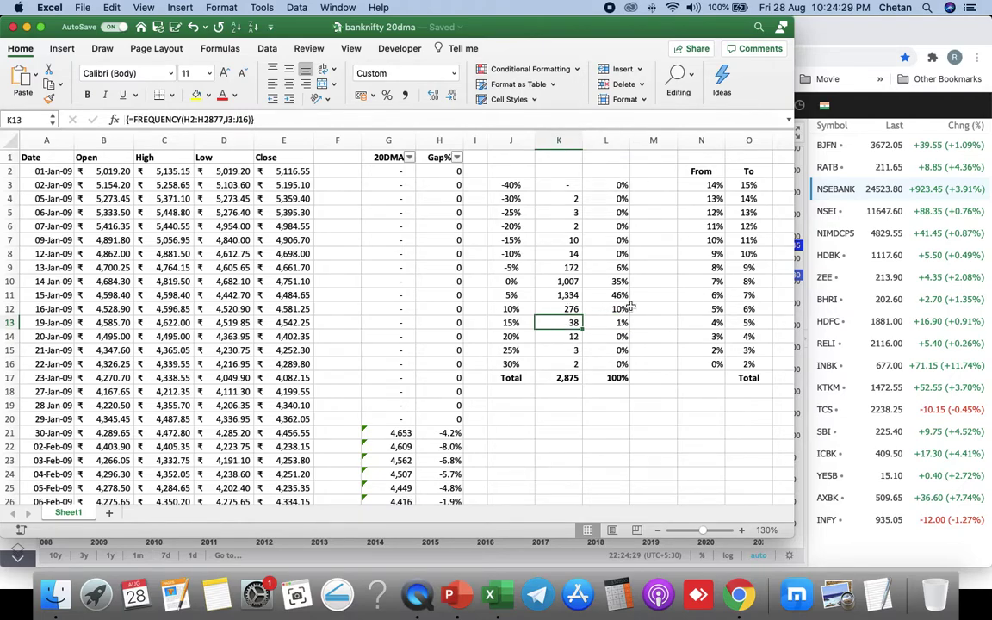
# Step: Bring the whole From/To gap table into view and examine the count and share of the 0% to 2% band
pyautogui.hscroll(1, 671, 246)
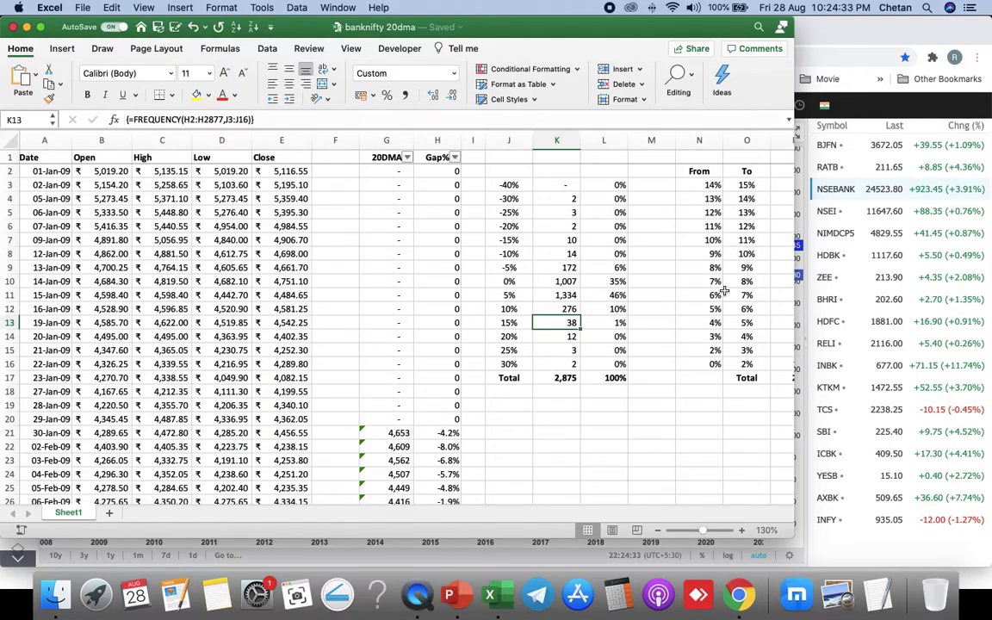
pyautogui.scroll(1, 655, 459)
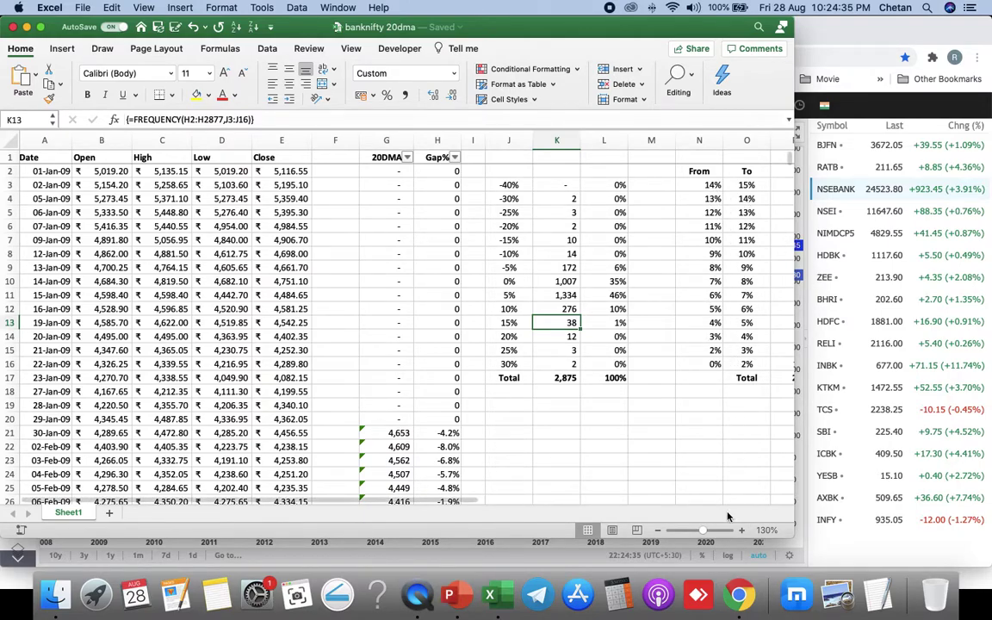
pyautogui.click(737, 466)
pyautogui.press('Right')
pyautogui.press('Right')
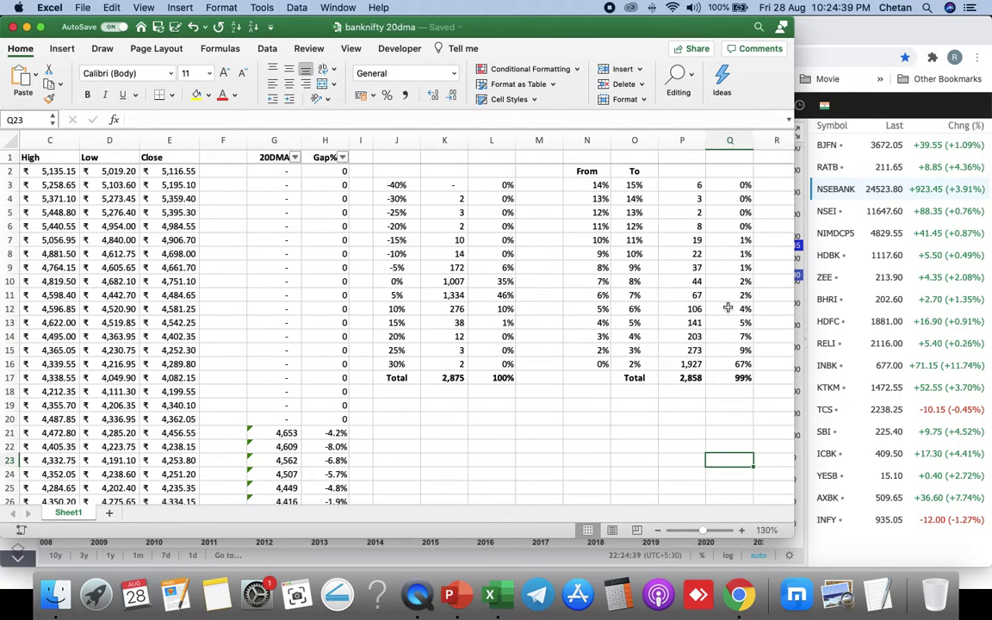
pyautogui.click(599, 363)
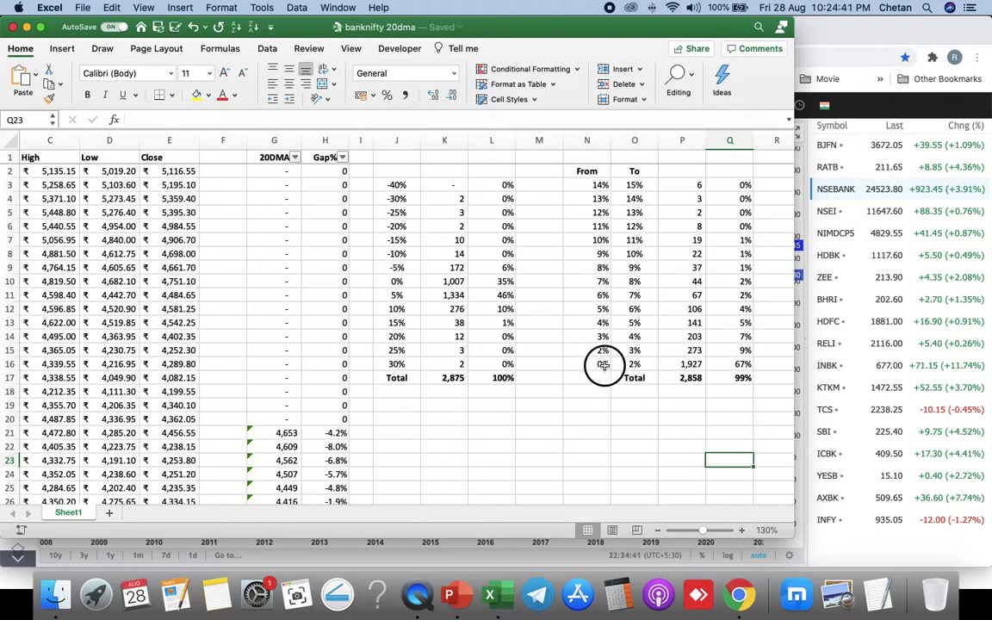
pyautogui.click(686, 364)
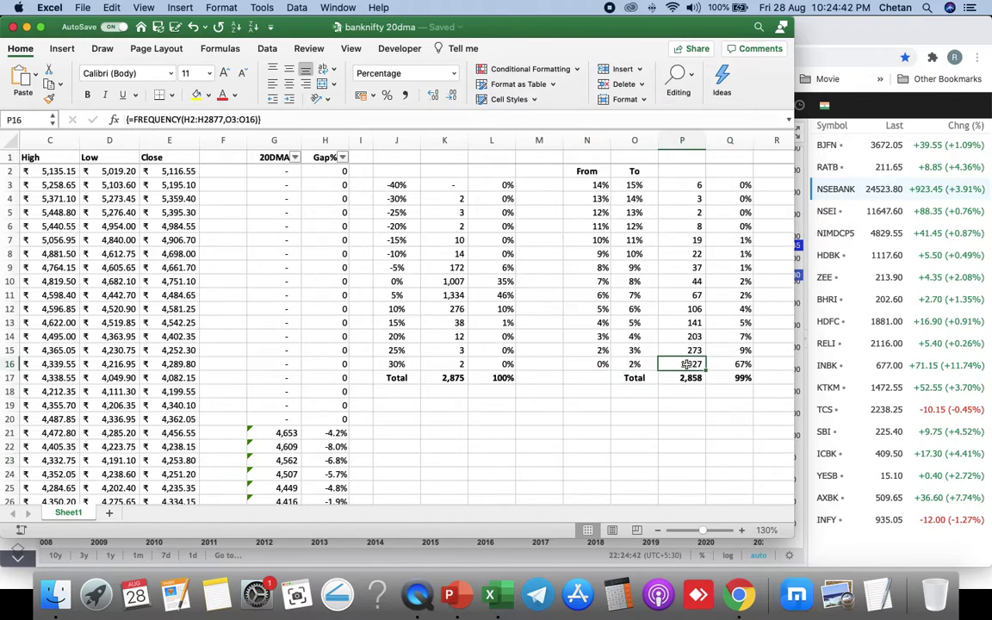
pyautogui.click(735, 365)
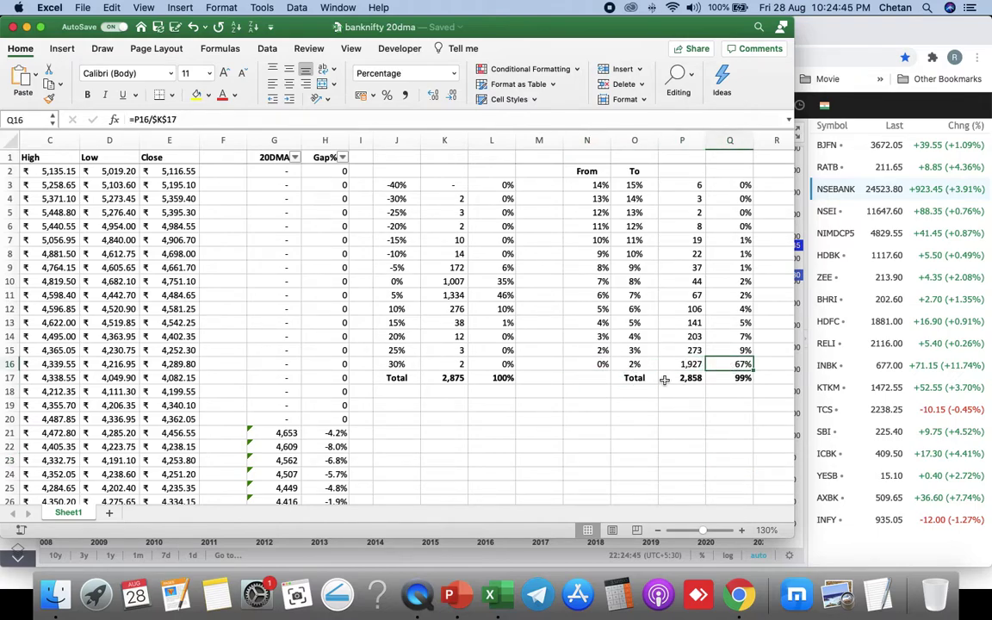
pyautogui.hscroll(-1, 664, 380)
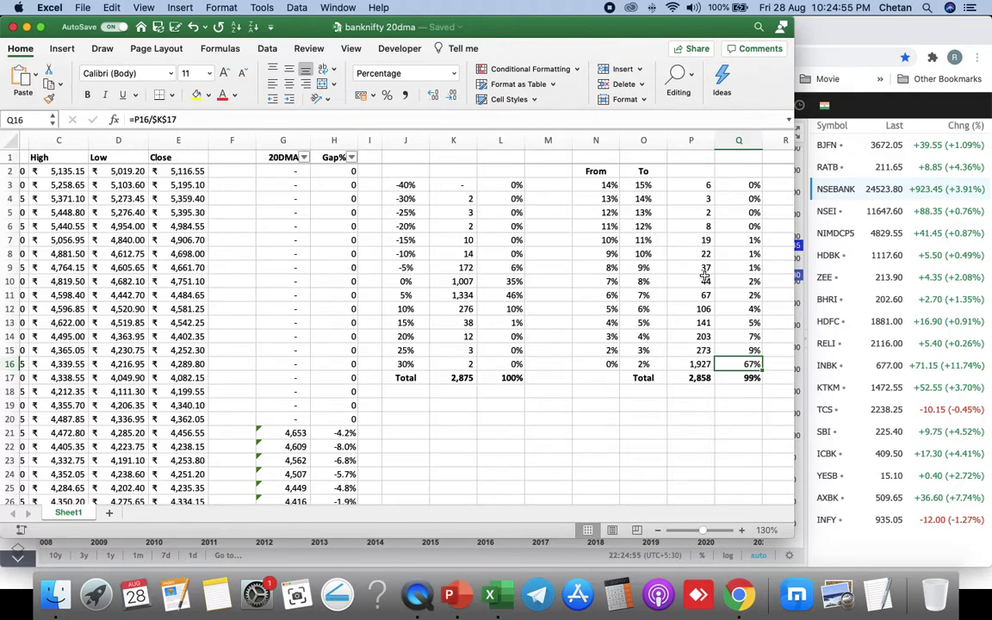
# Step: Examine the From, To and count cells of the 10% to 11% band in row 7
pyautogui.click(602, 239)
pyautogui.click(646, 240)
pyautogui.click(702, 241)
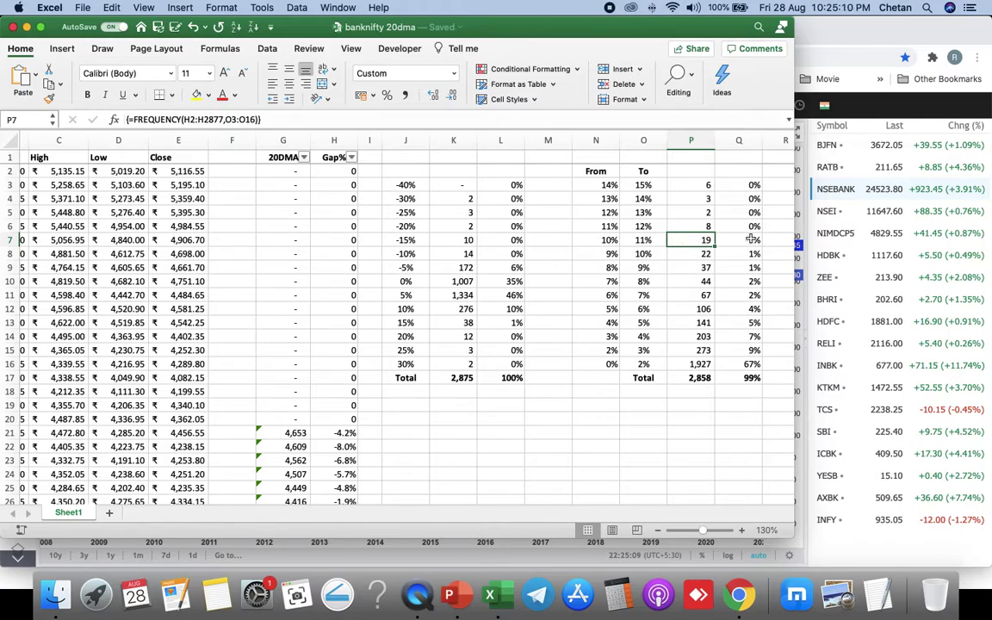
# Step: Examine the From, To and count cells of the 11% to 12% and 12% to 13% bands in the gap table
pyautogui.click(643, 225)
pyautogui.click(596, 226)
pyautogui.click(643, 226)
pyautogui.click(701, 230)
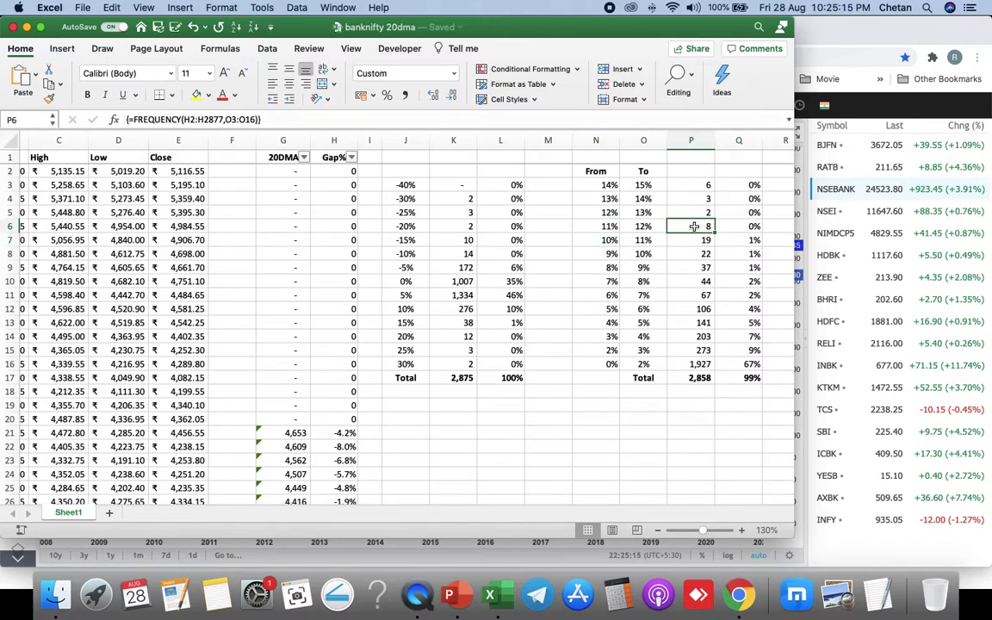
pyautogui.click(607, 213)
pyautogui.click(643, 213)
pyautogui.click(689, 213)
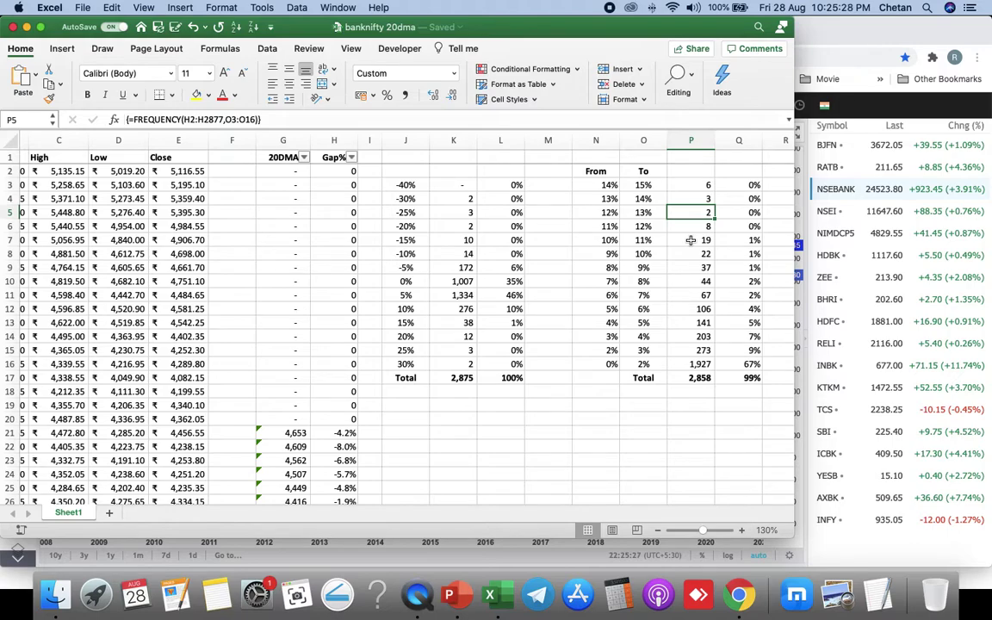
# Step: Return to the Date column and filter the Gap% column for values greater than 0.1
pyautogui.press('super+Left')
pyautogui.press('super+Left')
pyautogui.press('super+Left')
pyautogui.press('super+Left')
pyautogui.press('super+Left')
pyautogui.press('super+Left')
pyautogui.press('super+Left')
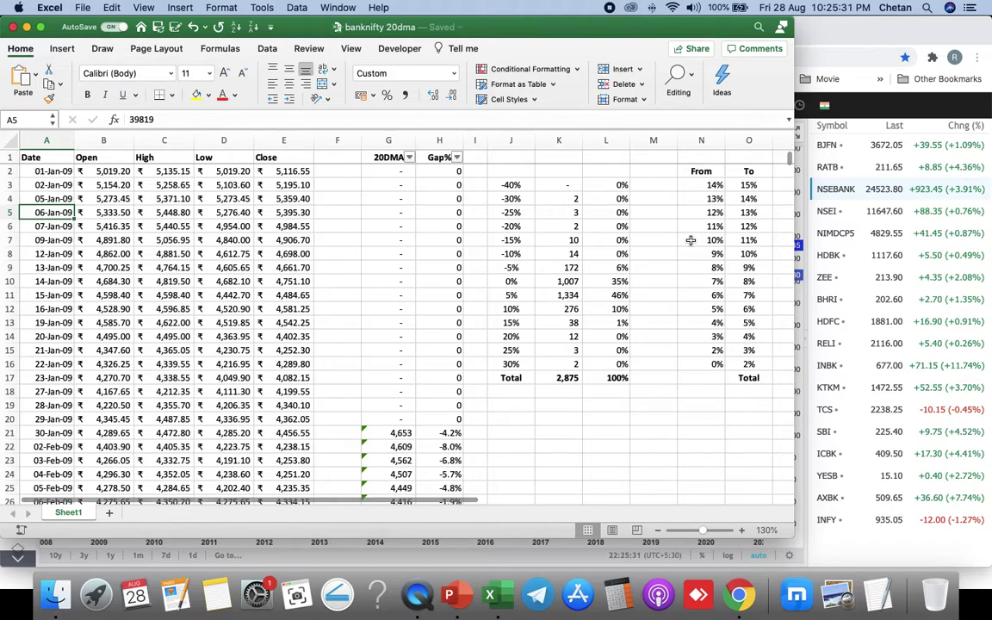
pyautogui.click(459, 159)
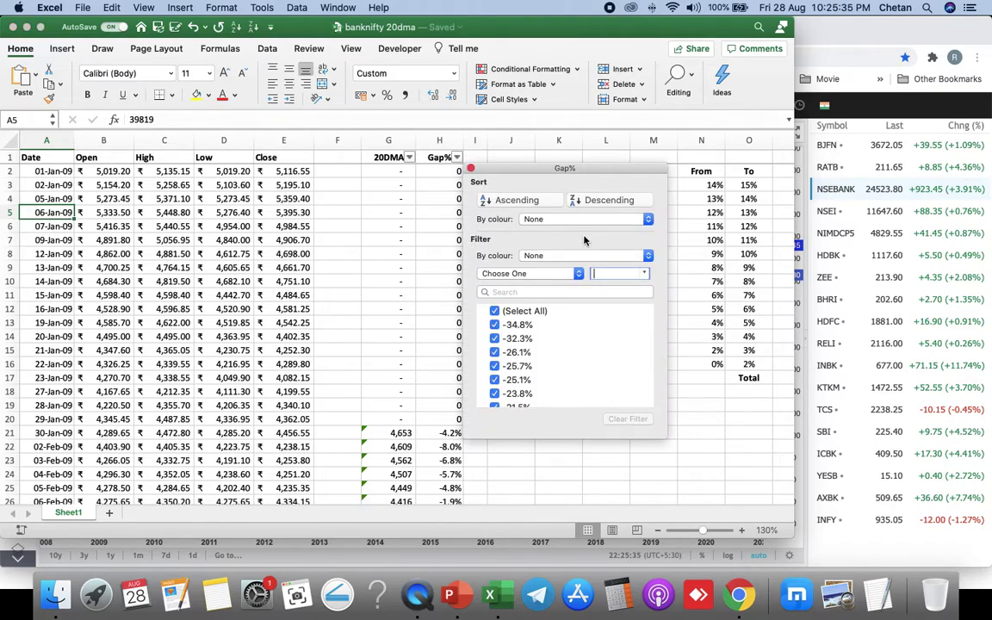
pyautogui.click(577, 274)
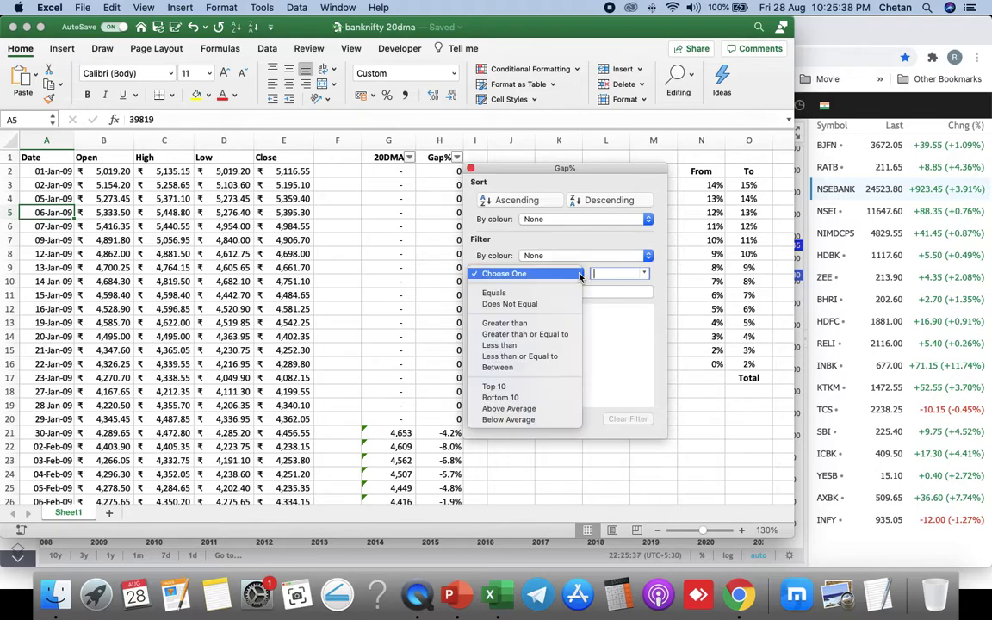
pyautogui.click(542, 323)
pyautogui.click(627, 275)
pyautogui.write('0.1')
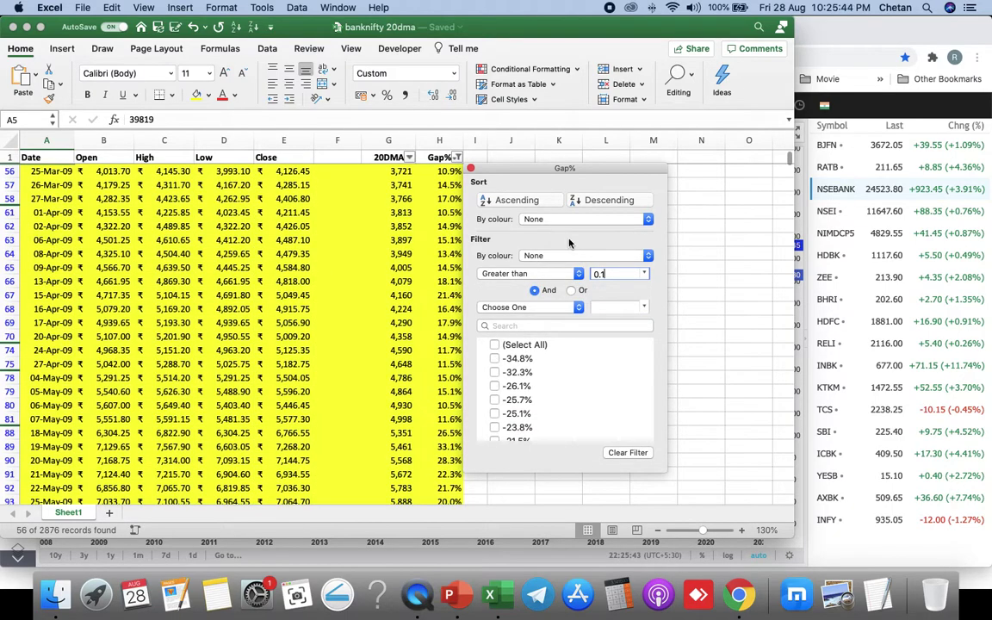
pyautogui.click(471, 168)
# Step: Go to the last filtered Gap% value and review the entries upward to 23-May-14
pyautogui.click(444, 225)
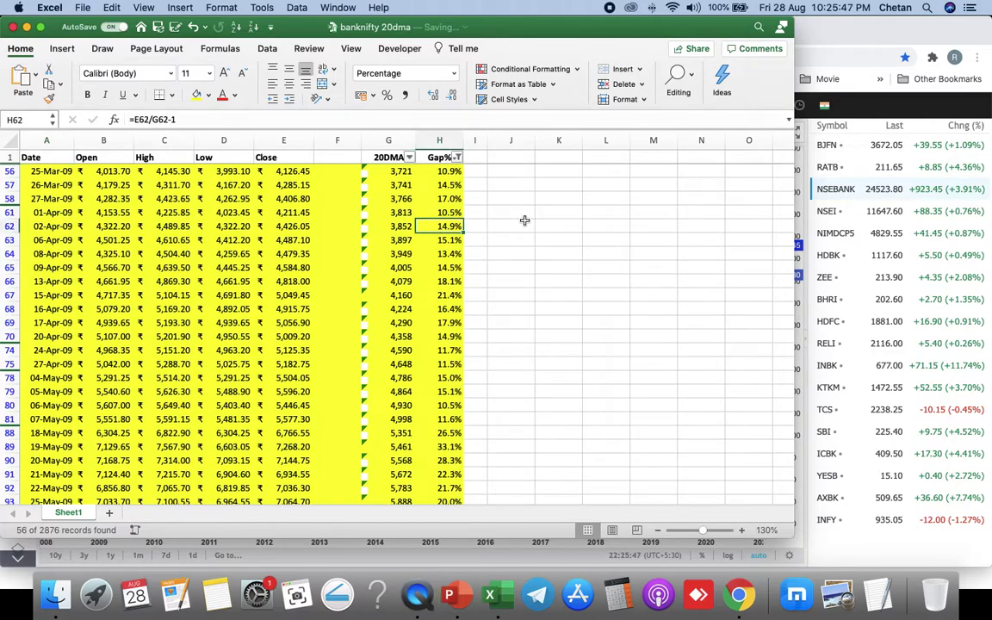
pyautogui.press('super+Down')
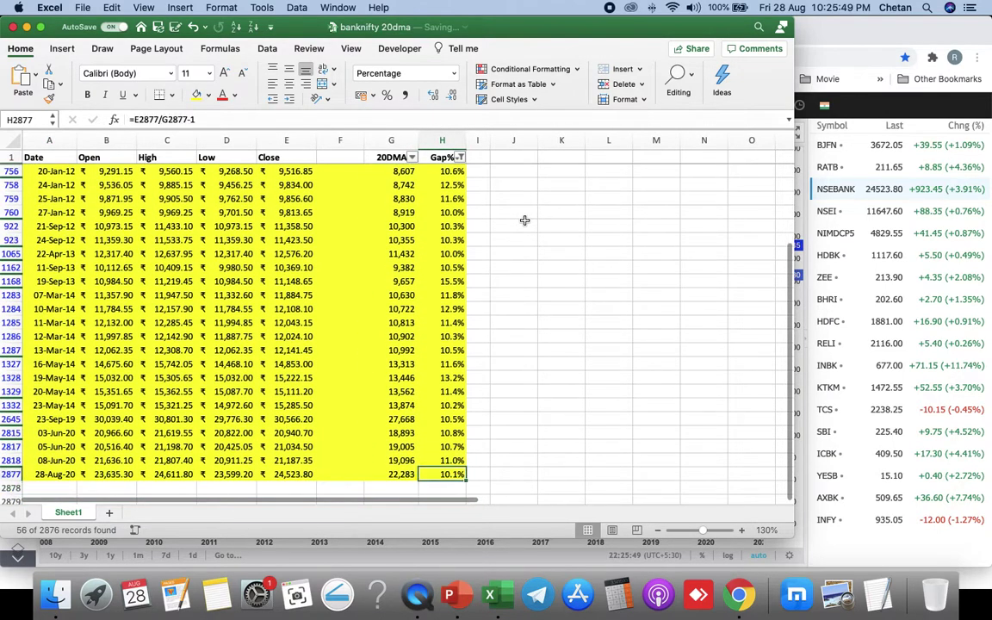
pyautogui.press('Up')
pyautogui.press('Up')
pyautogui.press('Up')
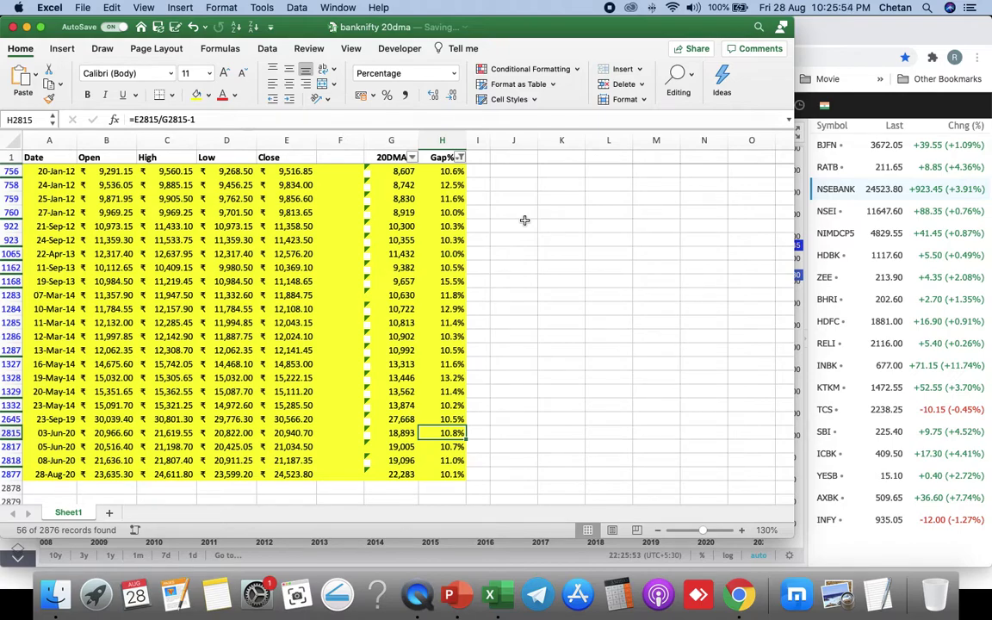
pyautogui.click(442, 419)
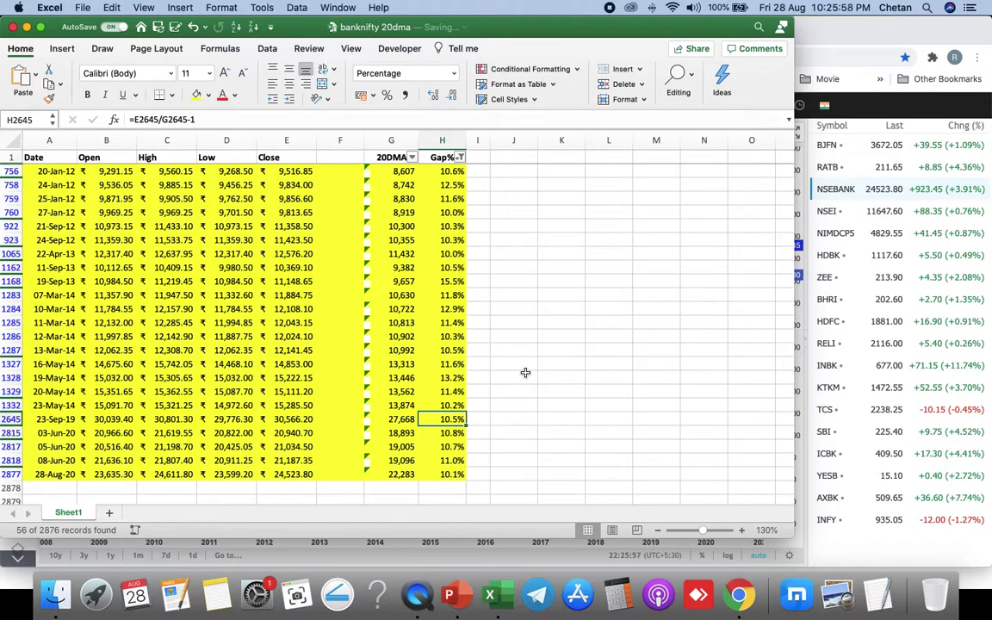
pyautogui.press('Up')
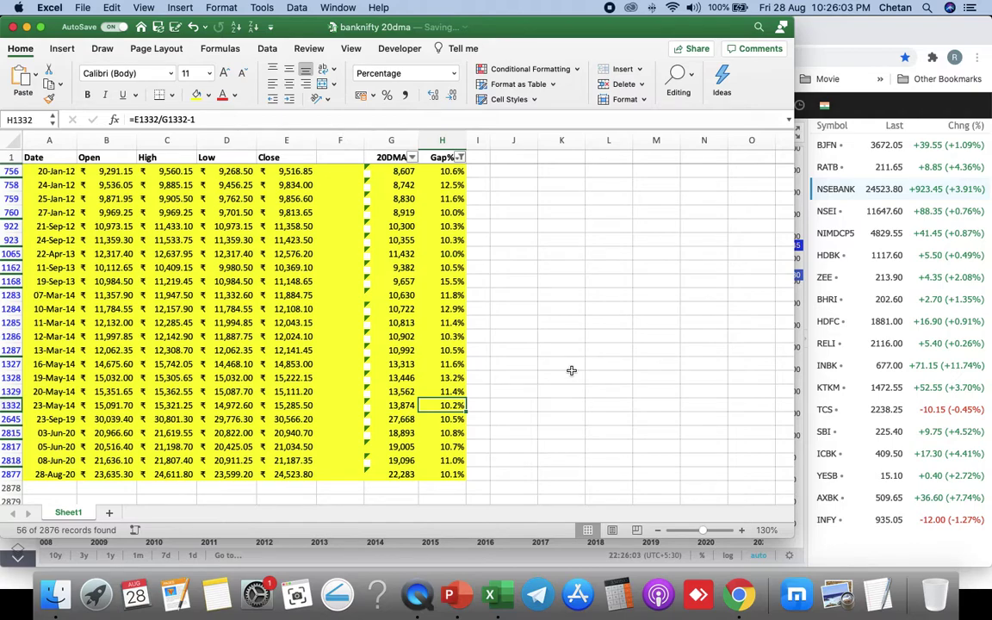
# Step: Select the filtered Gap% values from 07-Mar-14 to 20-May-14 to examine the 2014 cluster
pyautogui.moveTo(448, 296); pyautogui.dragTo(463, 321)
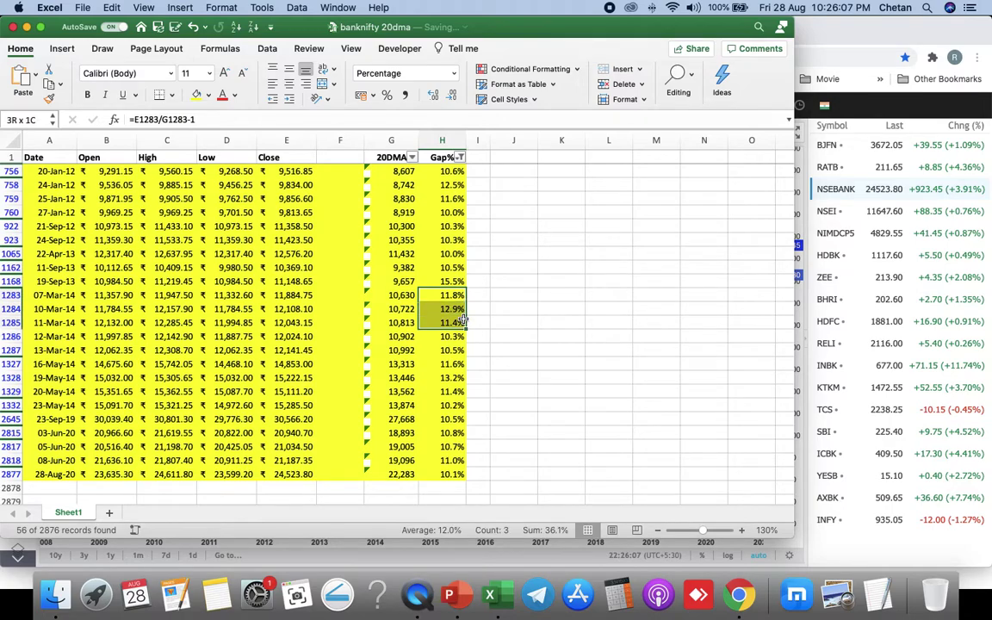
pyautogui.hotkey('shift', 'Down')
pyautogui.hotkey('shift', 'Down')
pyautogui.hotkey('shift', 'Down')
pyautogui.hotkey('shift', 'Down')
pyautogui.hotkey('shift', 'Down')
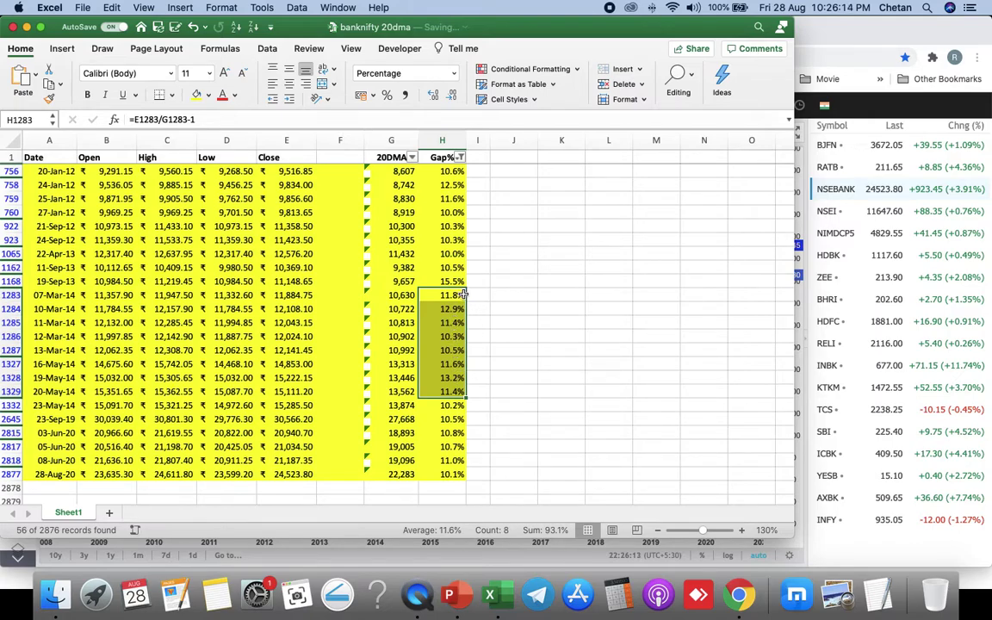
# Step: Review the earlier filtered rows from 2009 to 2013 and return to the end of the list
pyautogui.click(463, 294)
pyautogui.scroll(3, 476, 292)
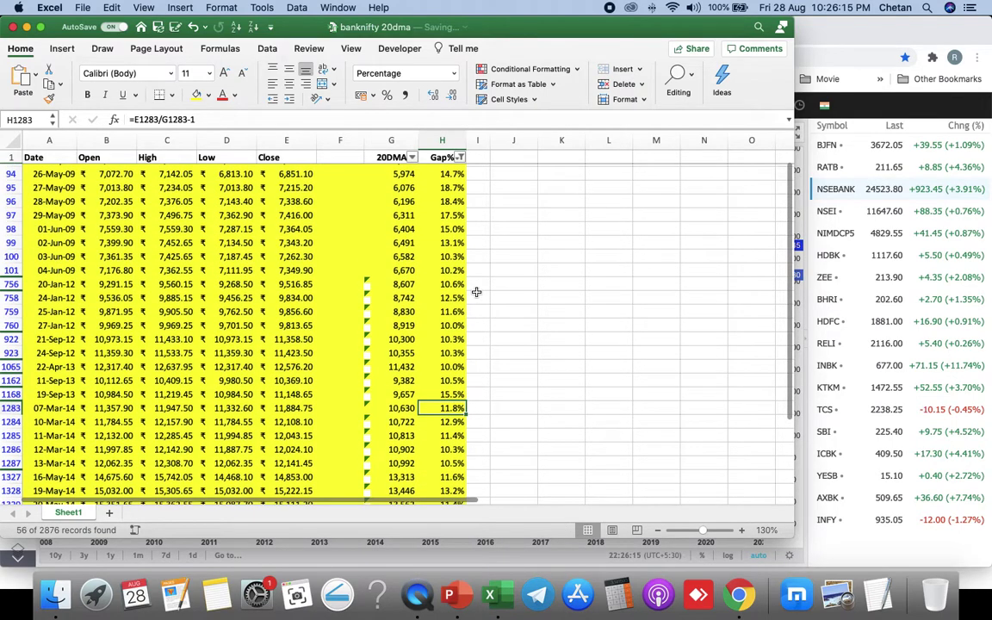
pyautogui.scroll(4, 465, 293)
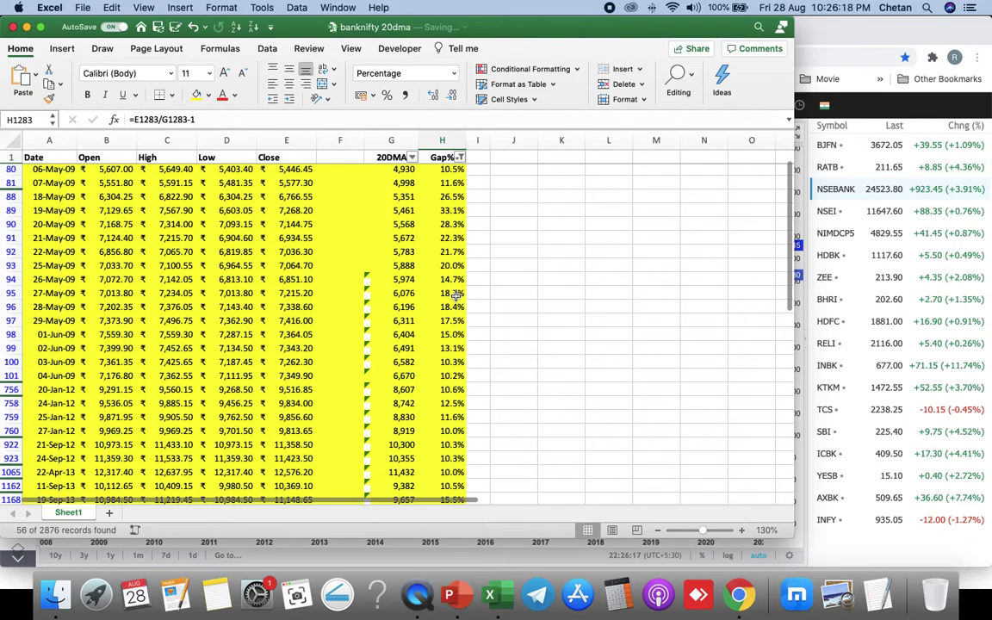
pyautogui.scroll(5, 456, 295)
pyautogui.scroll(-10, 455, 296)
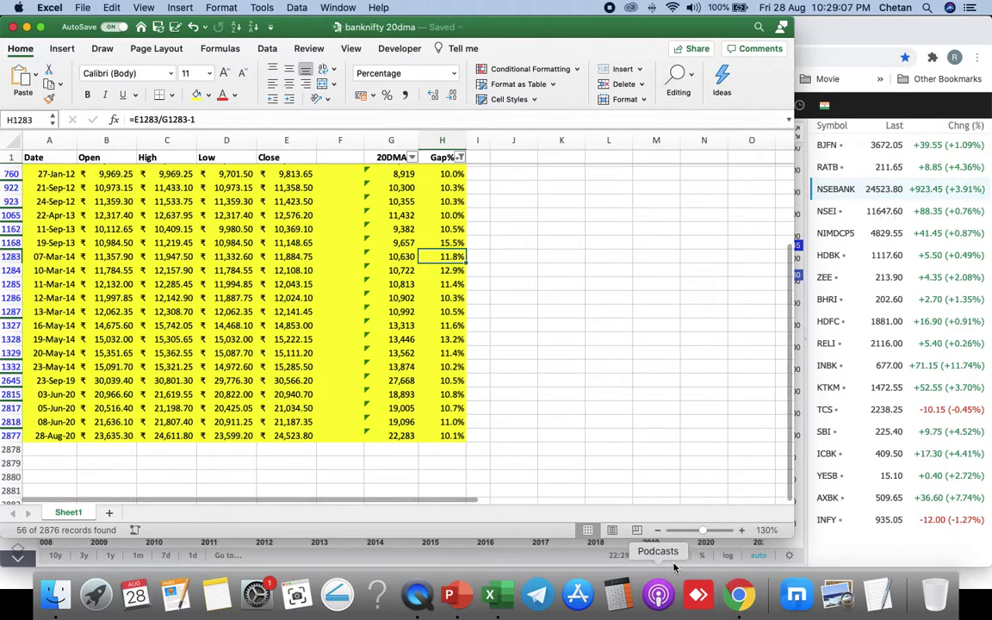
# Step: Minimise the workbook to switch to Chrome and examine the monthly Nifty Bank chart from 2006 to 2020
pyautogui.click(27, 27)
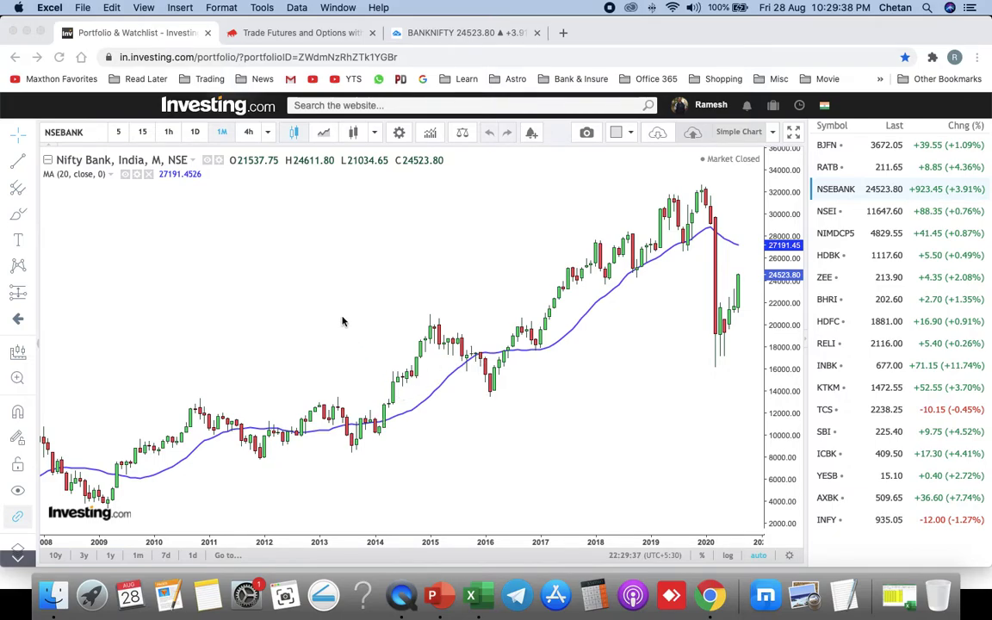
pyautogui.click(409, 317)
pyautogui.moveTo(299, 327); pyautogui.dragTo(499, 312)
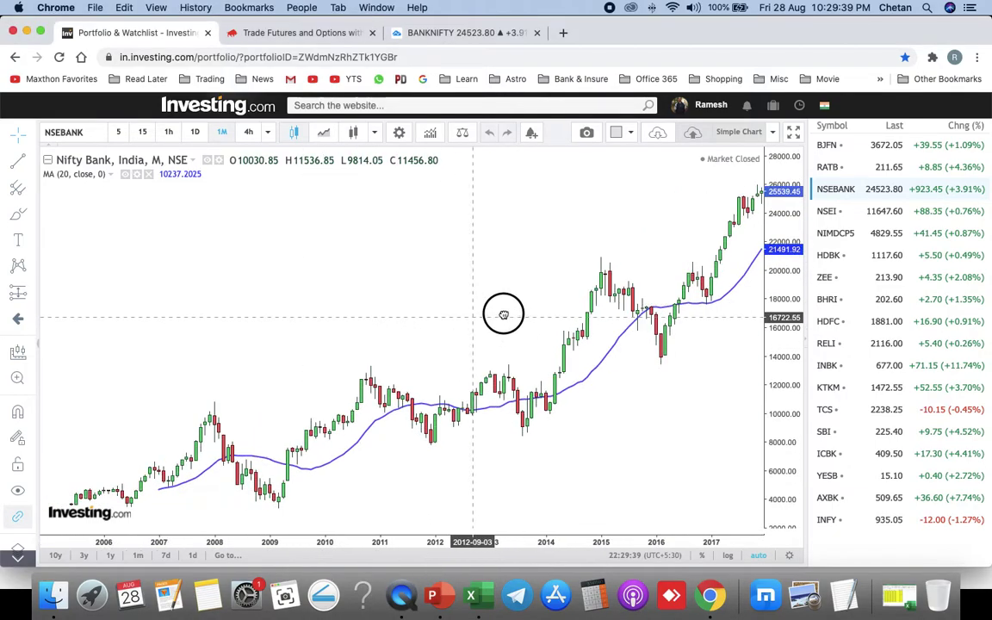
pyautogui.moveTo(329, 318); pyautogui.dragTo(469, 312)
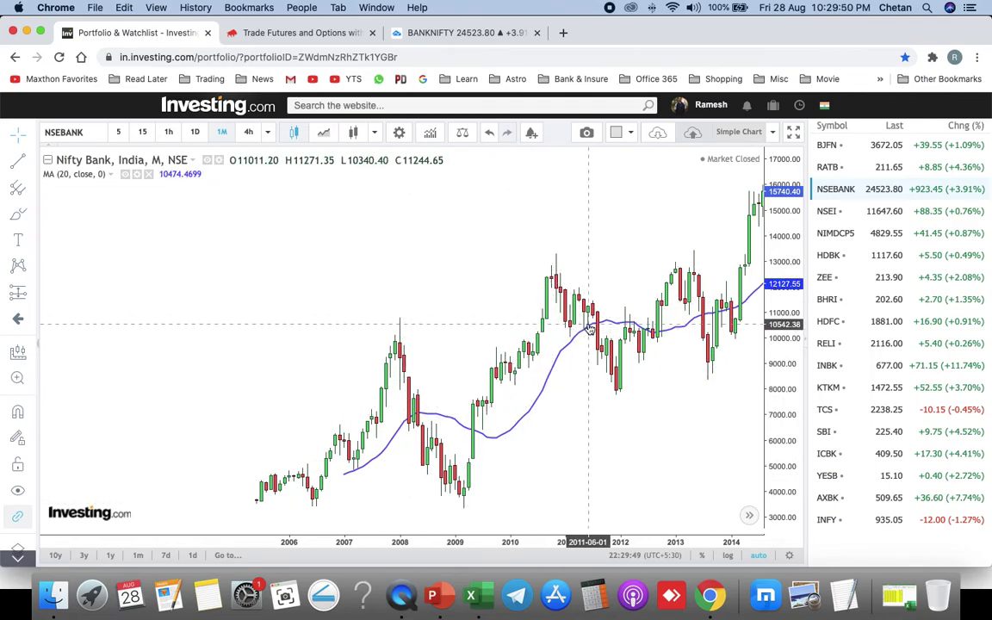
pyautogui.moveTo(642, 426); pyautogui.dragTo(560, 421)
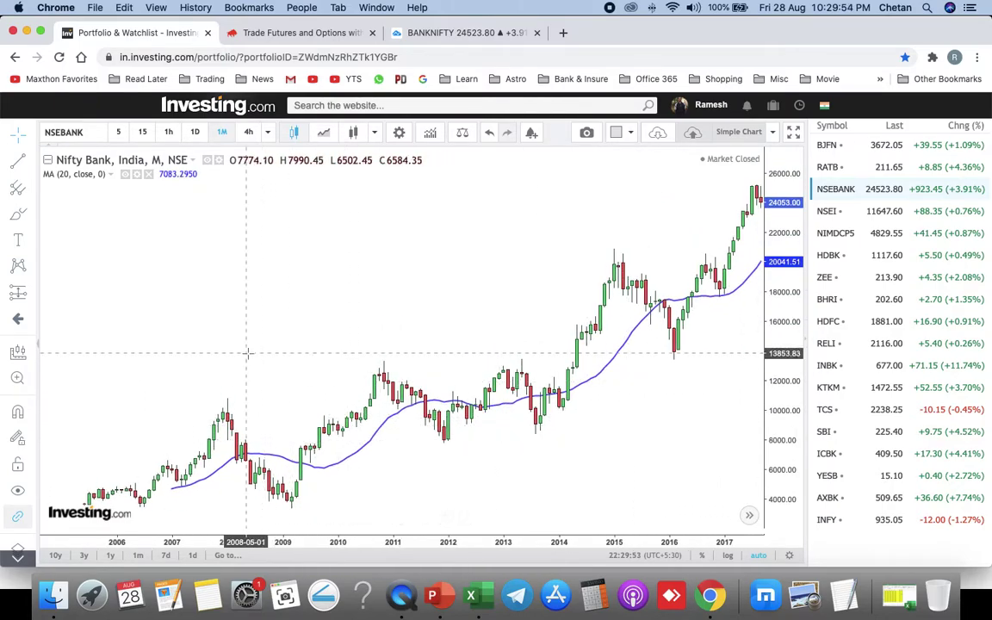
pyautogui.moveTo(775, 413); pyautogui.dragTo(447, 414)
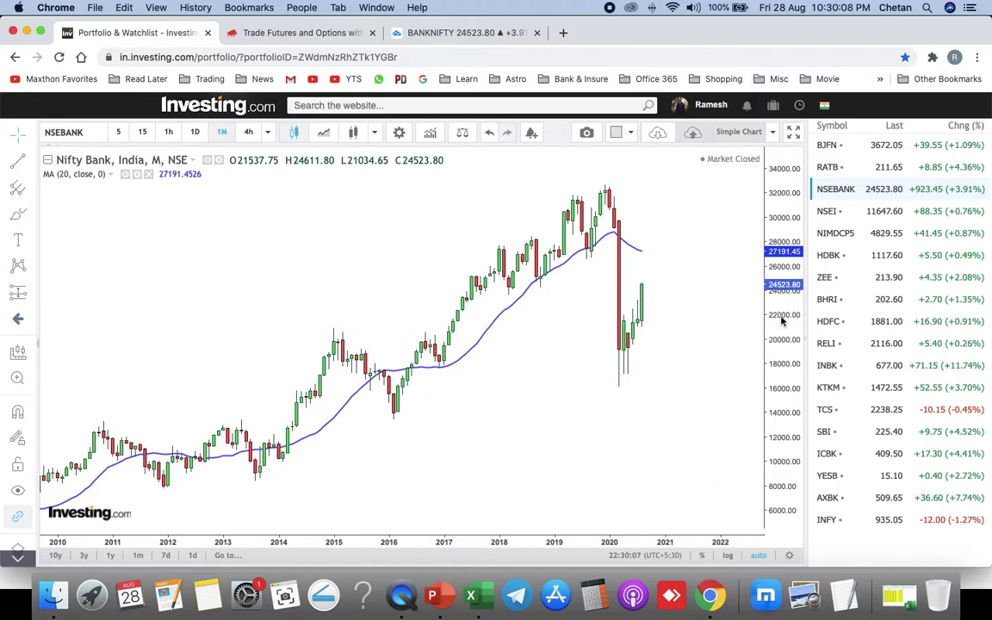
# Step: Load the Nifty 50 (NSEI) monthly chart and zoom in on the candles from 2014 to 2020
pyautogui.click(818, 214)
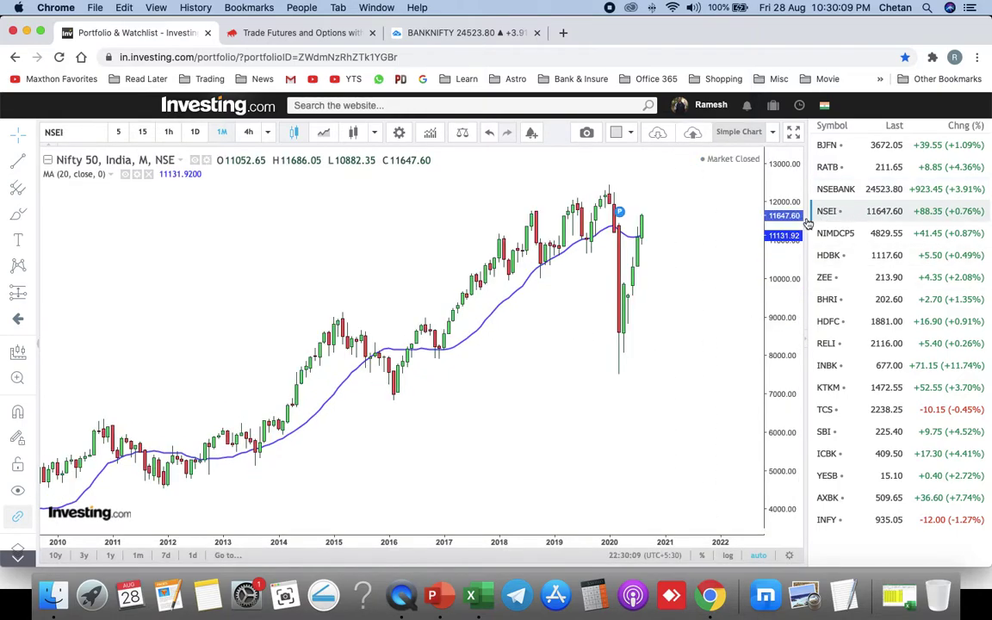
pyautogui.scroll(2, 685, 271)
pyautogui.scroll(3, 685, 271)
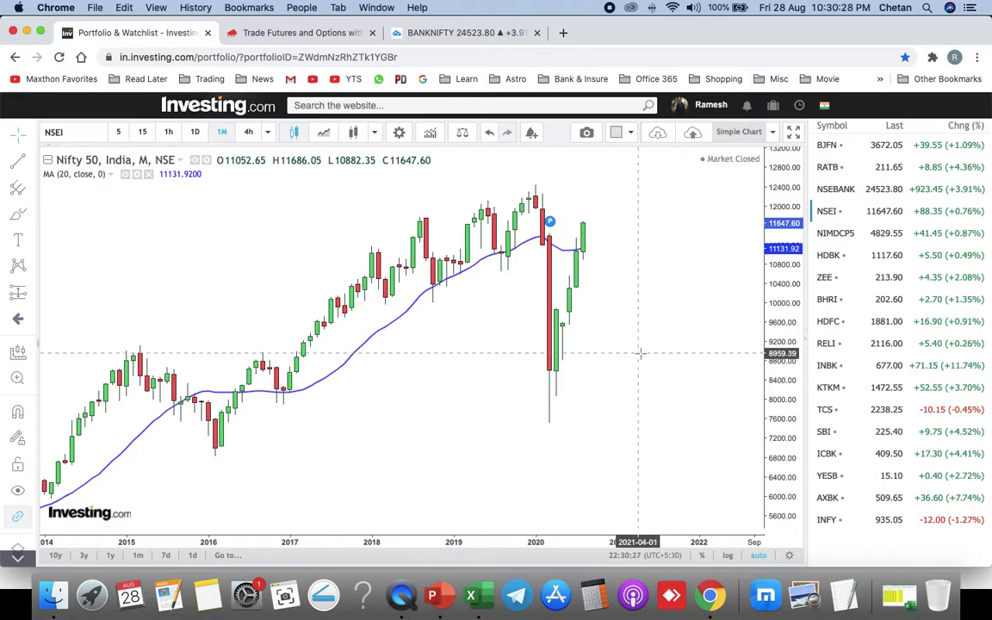
# Step: Load the Apple Inc (AAPL) NASDAQ chart and examine its monthly candles up to 2020
pyautogui.click(82, 132)
pyautogui.write('AAPL')
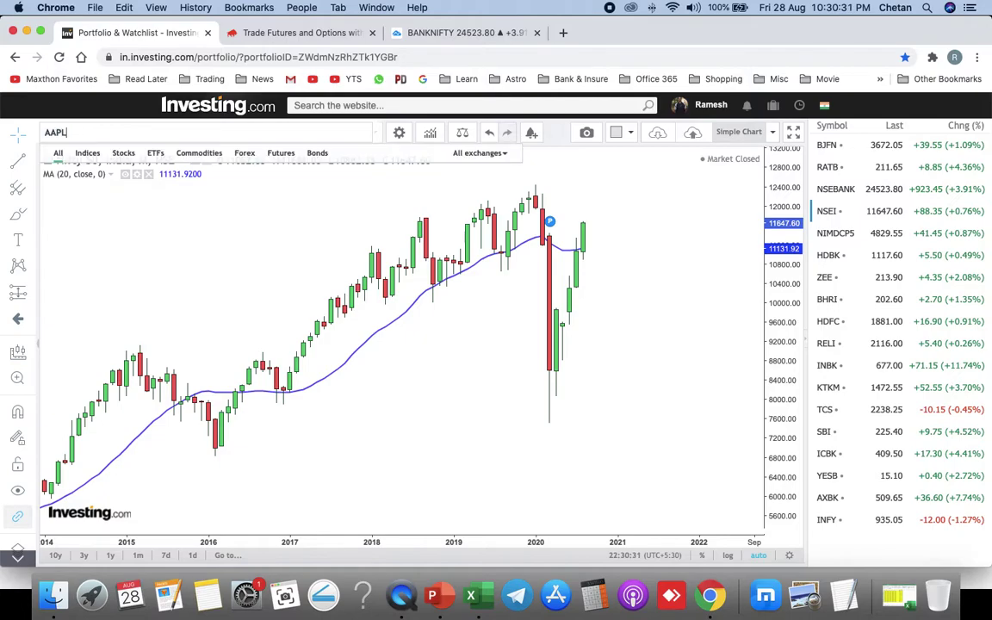
pyautogui.press('BackSpace')
pyautogui.click(127, 175)
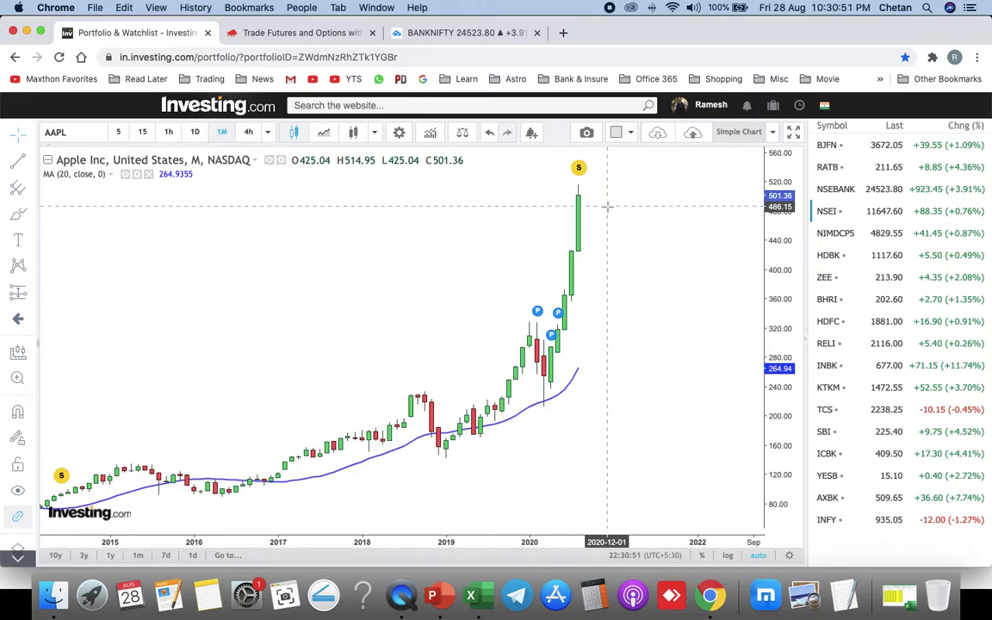
pyautogui.moveTo(607, 195); pyautogui.dragTo(645, 205)
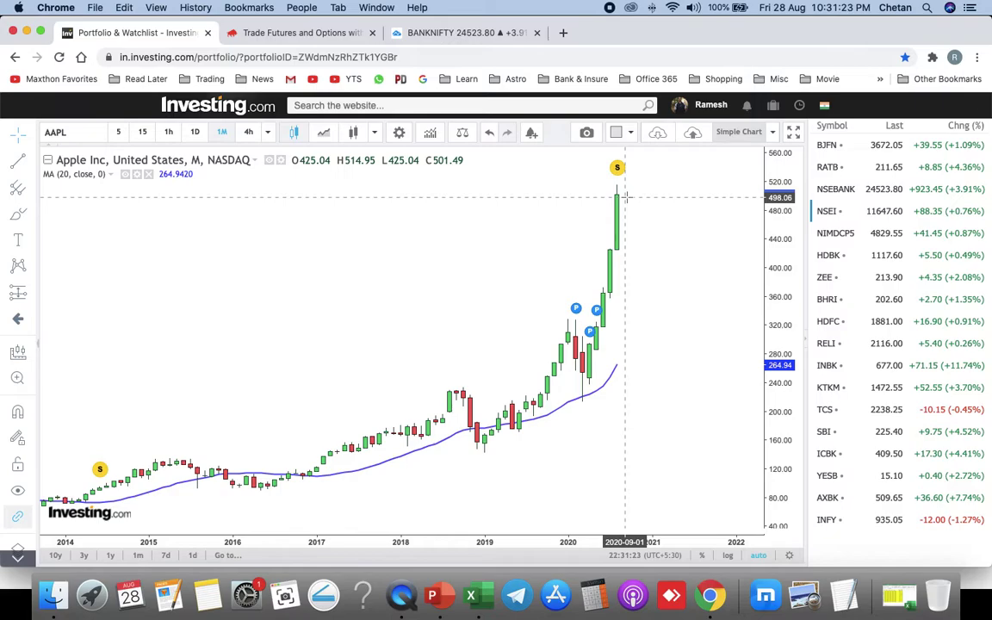
# Step: Load the Dow Jones 30 Futures (US30) monthly chart
pyautogui.click(91, 133)
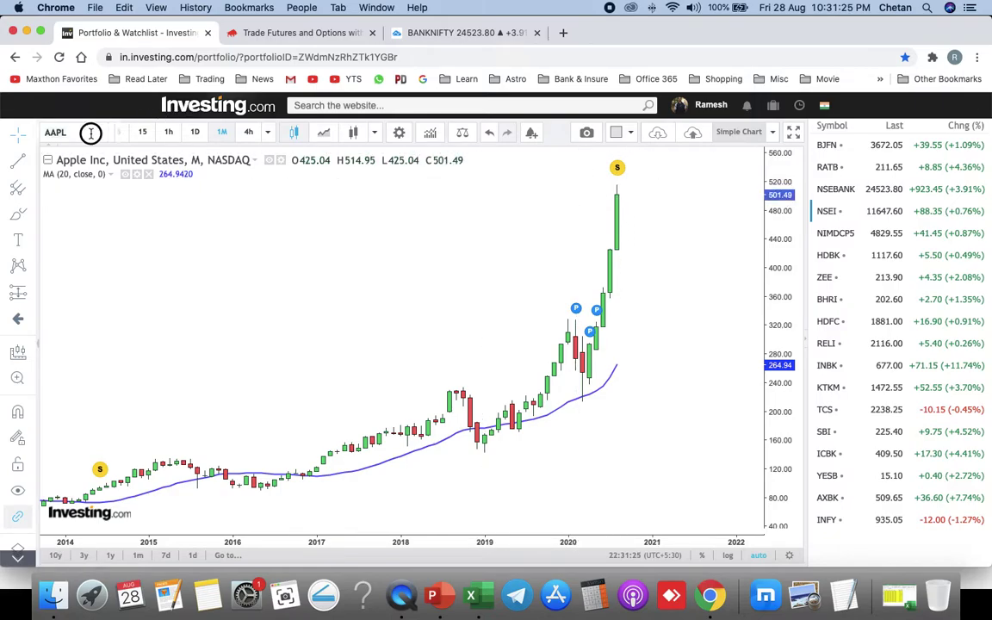
pyautogui.write('US30')
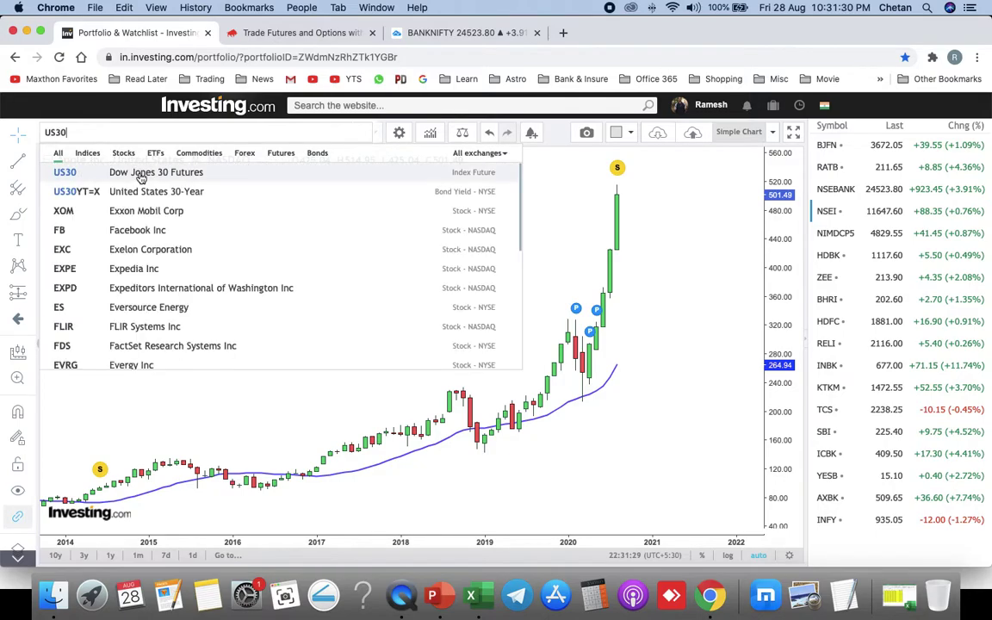
pyautogui.click(141, 174)
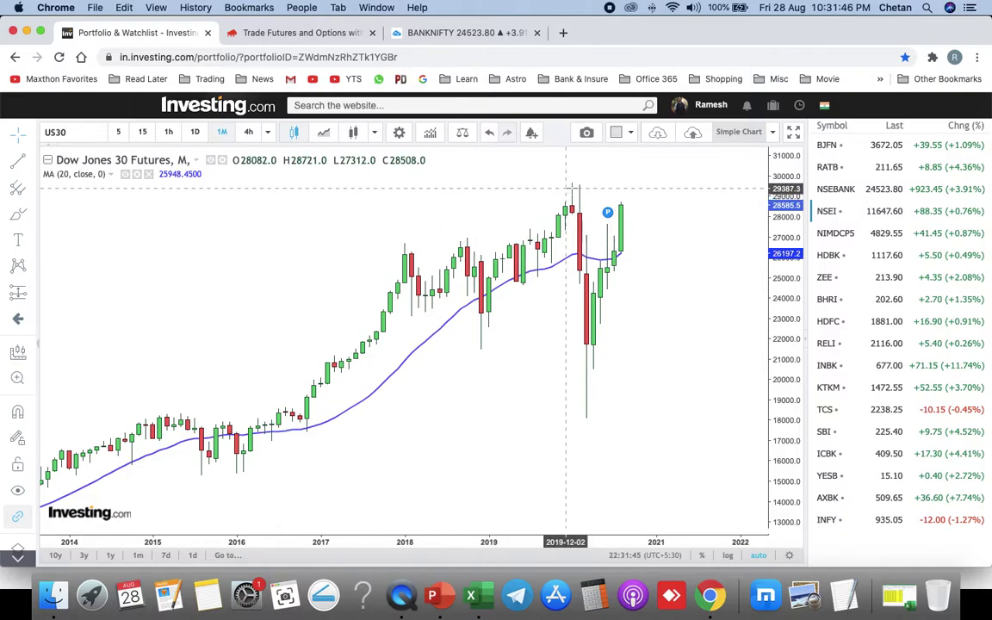
# Step: Remove the 20-period moving average from the Dow Jones daily chart and switch the interval to weekly
pyautogui.click(195, 132)
pyautogui.click(149, 175)
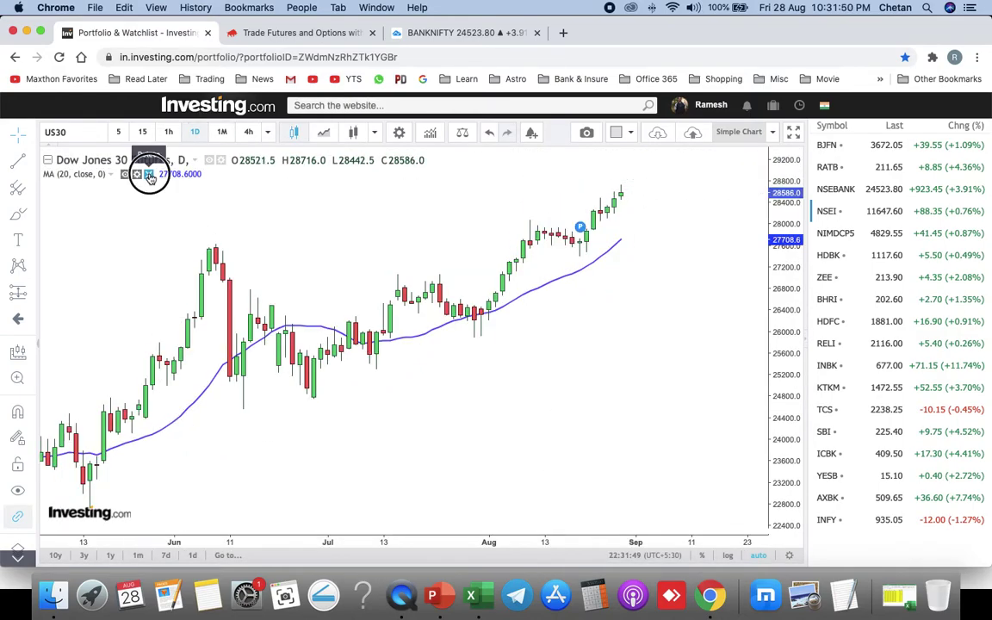
pyautogui.moveTo(431, 245); pyautogui.dragTo(514, 247)
pyautogui.scroll(-5, 514, 247)
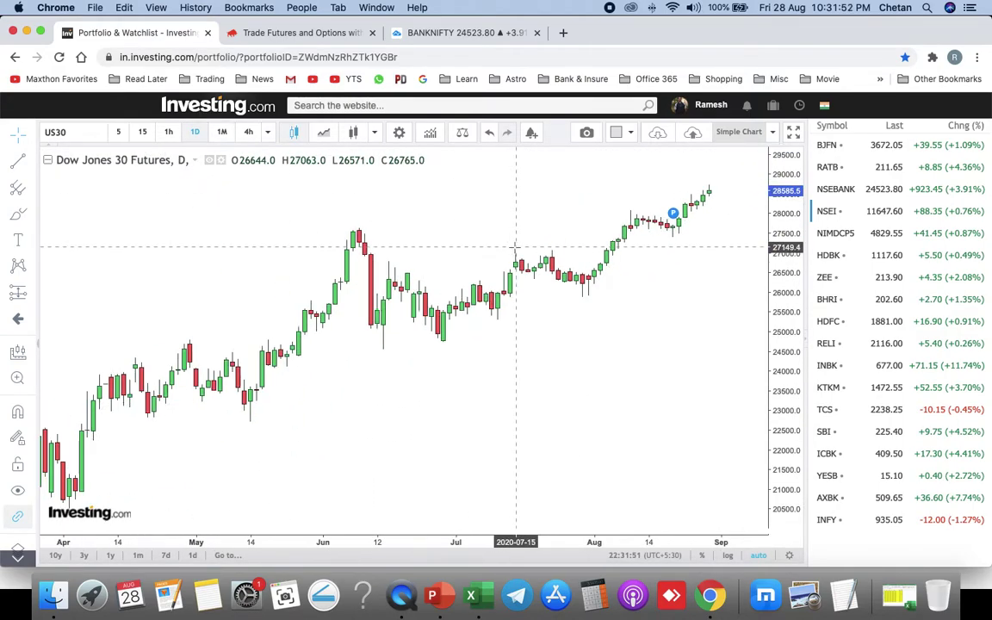
pyautogui.click(268, 131)
pyautogui.click(277, 361)
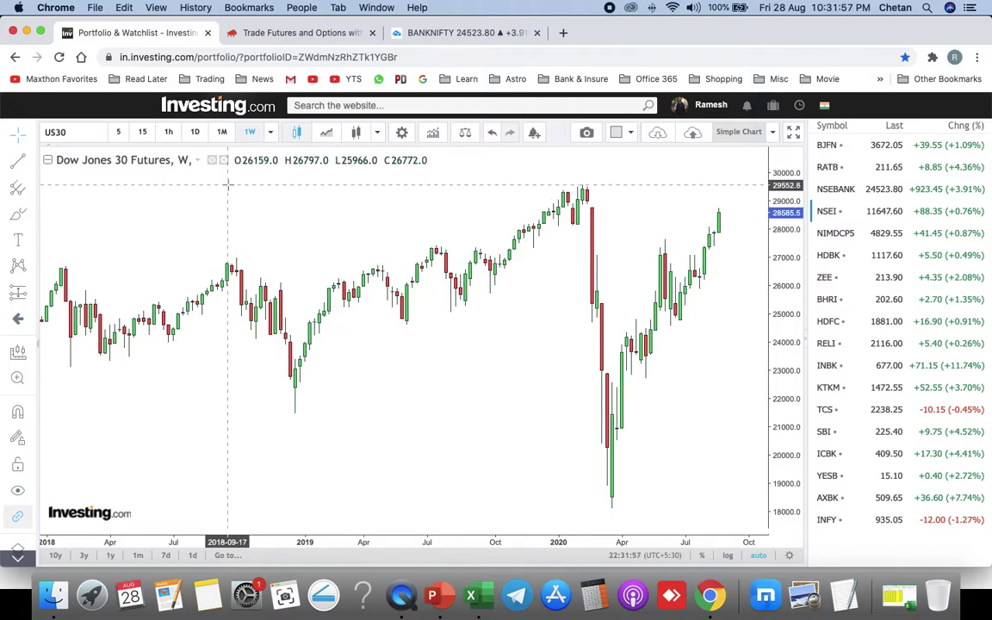
# Step: Load the Nifty Bank (NSEBANK) chart at the daily interval and bring the early 2020 fall into view
pyautogui.click(835, 190)
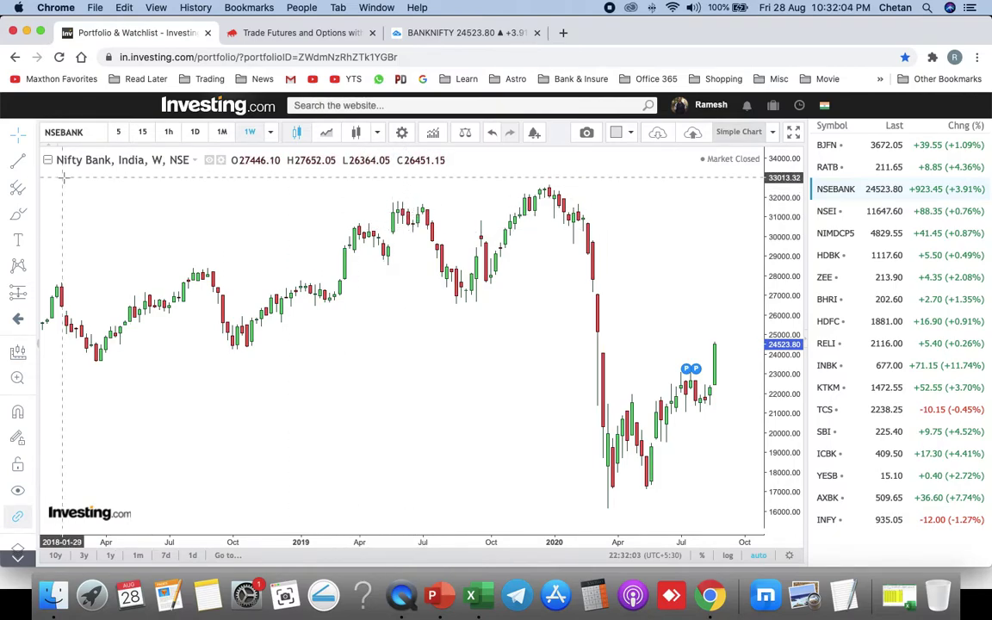
pyautogui.click(195, 132)
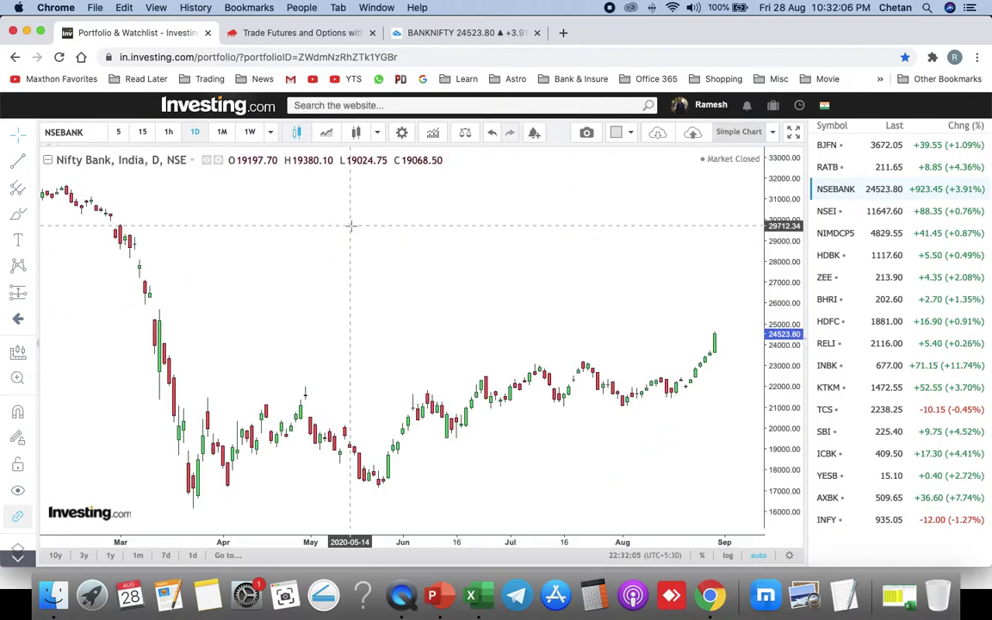
pyautogui.moveTo(166, 228); pyautogui.dragTo(238, 228)
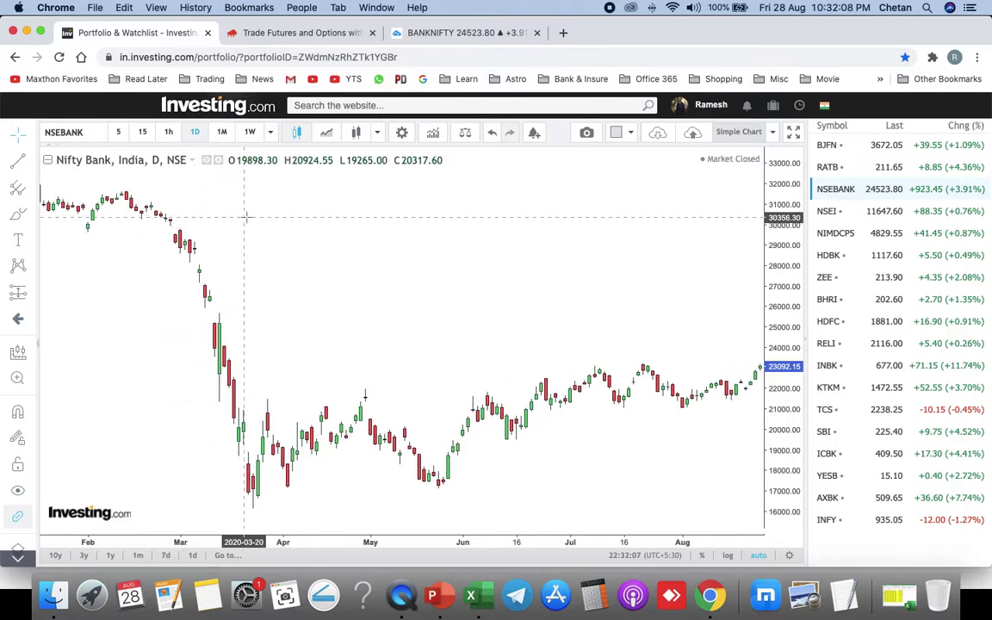
# Step: Add the Zig Zag indicator to the Nifty Bank daily chart
pyautogui.moveTo(333, 266); pyautogui.dragTo(327, 269)
pyautogui.scroll(-3, 328, 269)
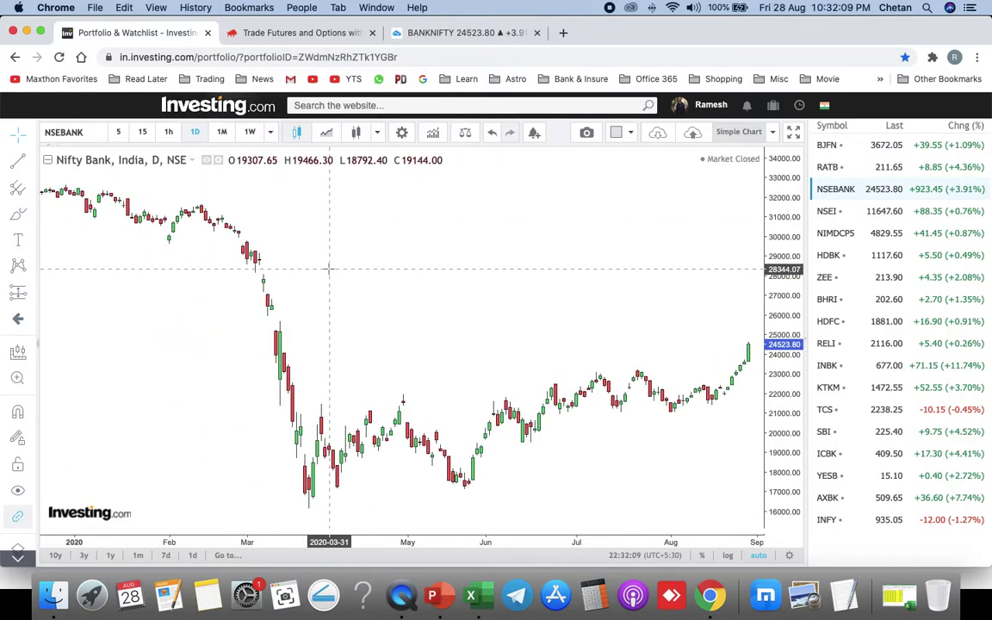
pyautogui.click(435, 132)
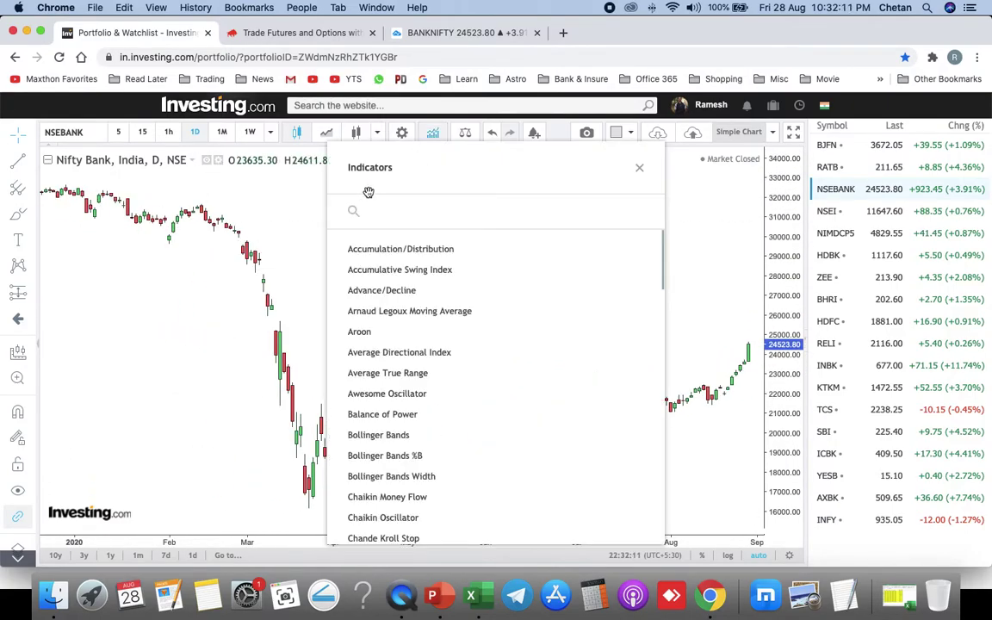
pyautogui.write('zig')
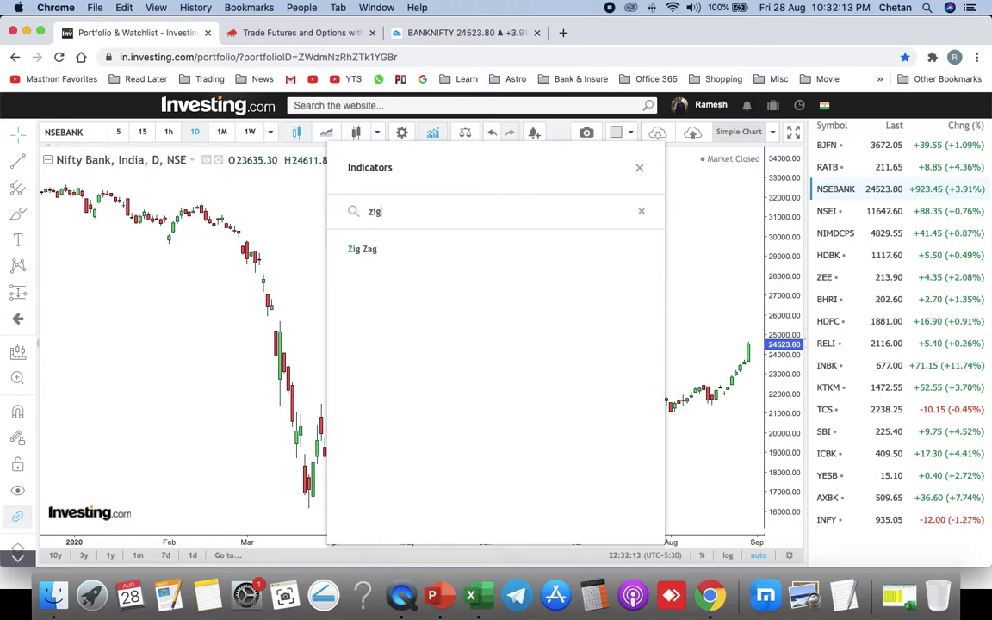
pyautogui.click(365, 255)
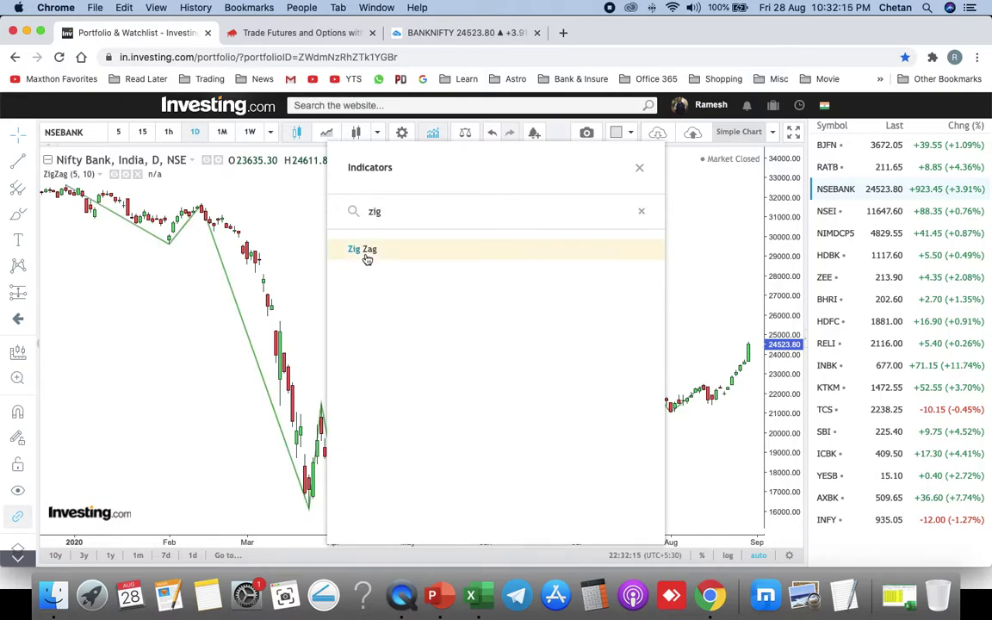
pyautogui.click(639, 167)
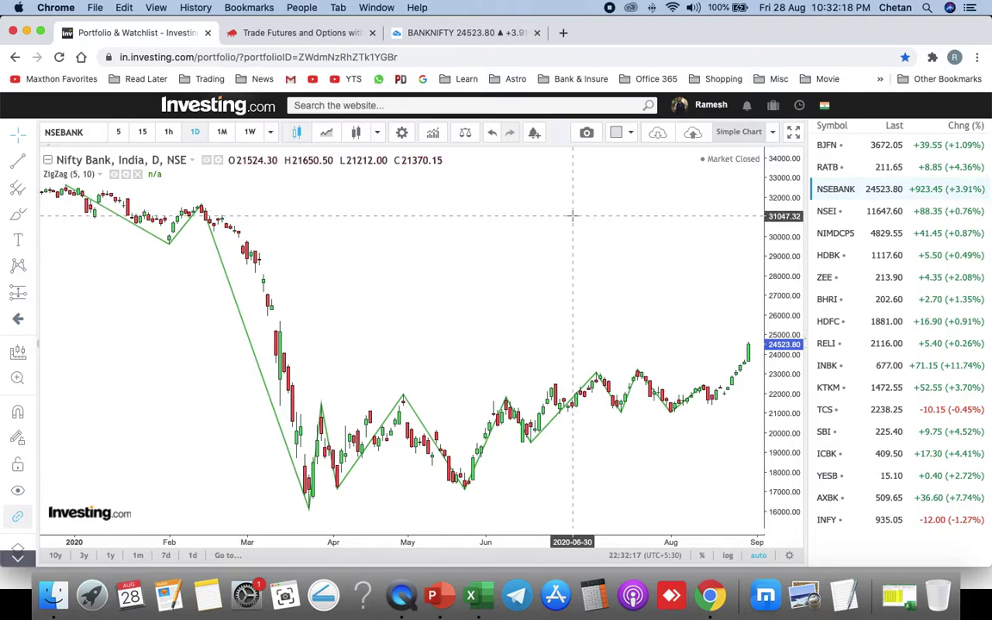
# Step: Draw a Fib Retracement on the Nifty Bank chart from about 23,208 at 2020-07-13 down to about 21,066 at 2020-09-09
pyautogui.moveTo(639, 438); pyautogui.dragTo(606, 370)
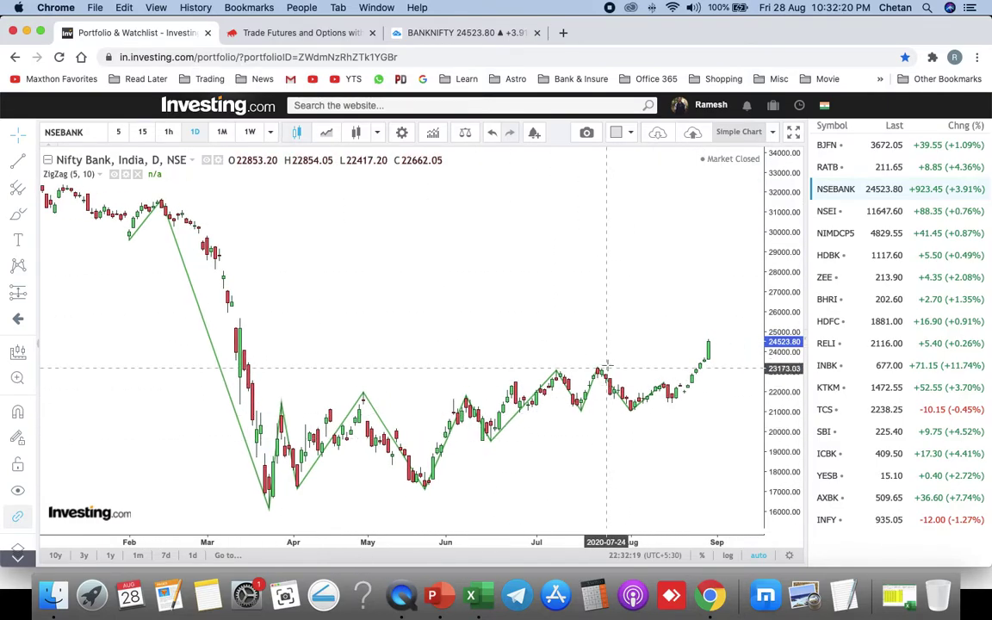
pyautogui.click(35, 187)
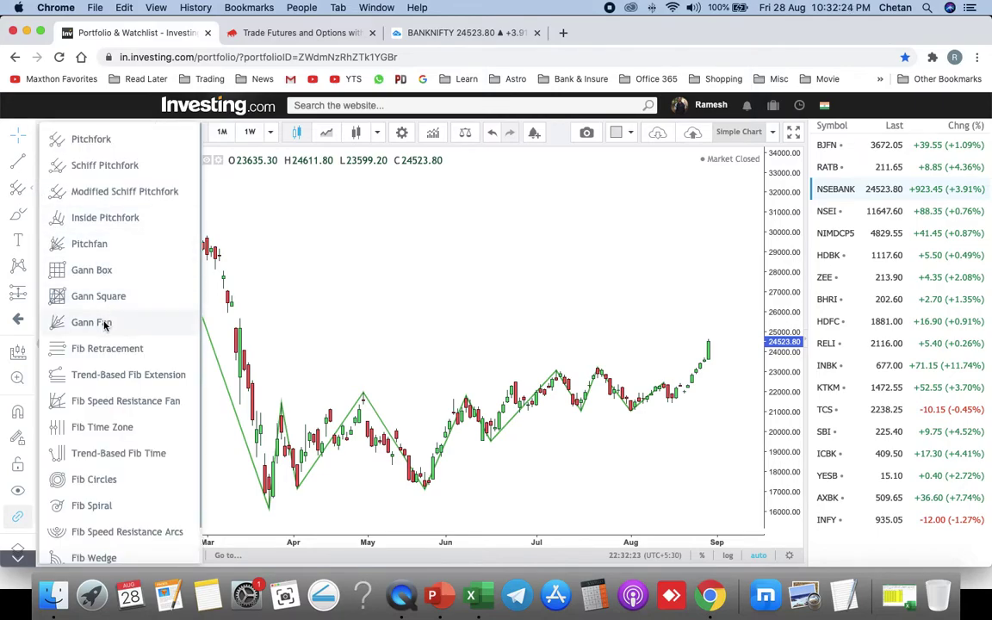
pyautogui.click(95, 348)
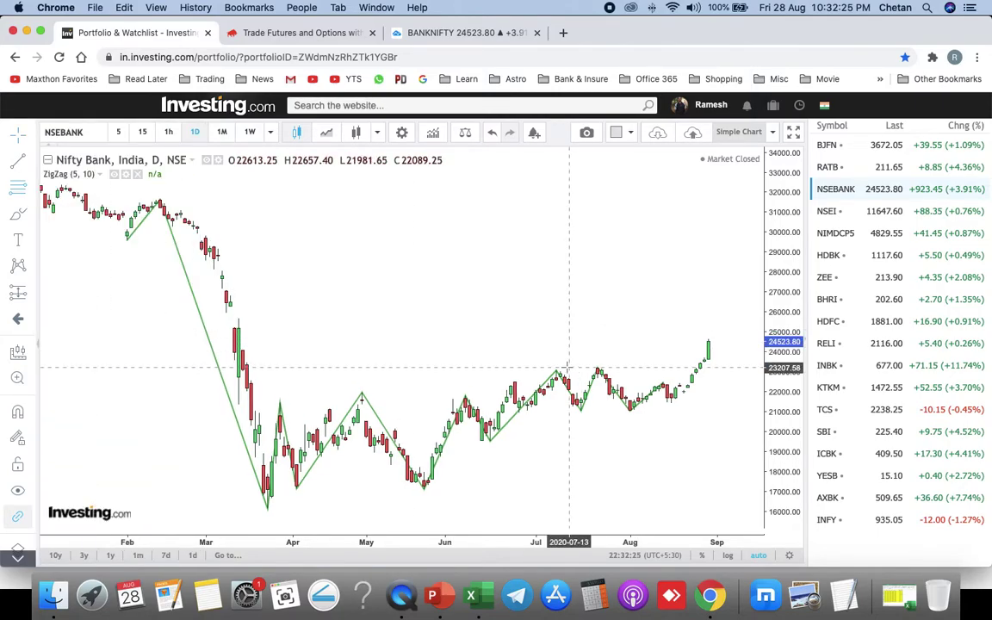
pyautogui.click(568, 367)
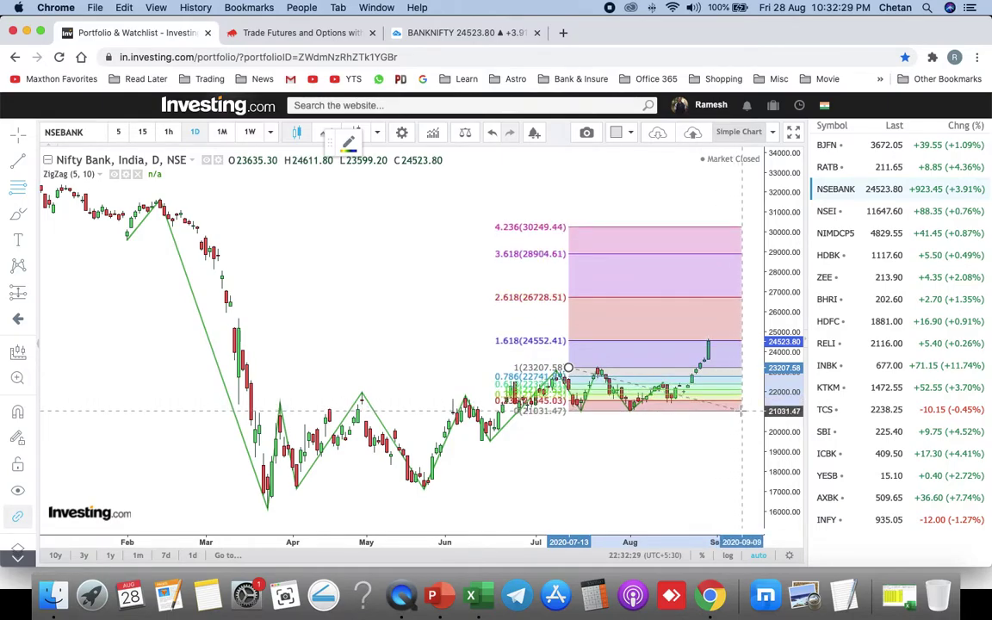
pyautogui.click(742, 411)
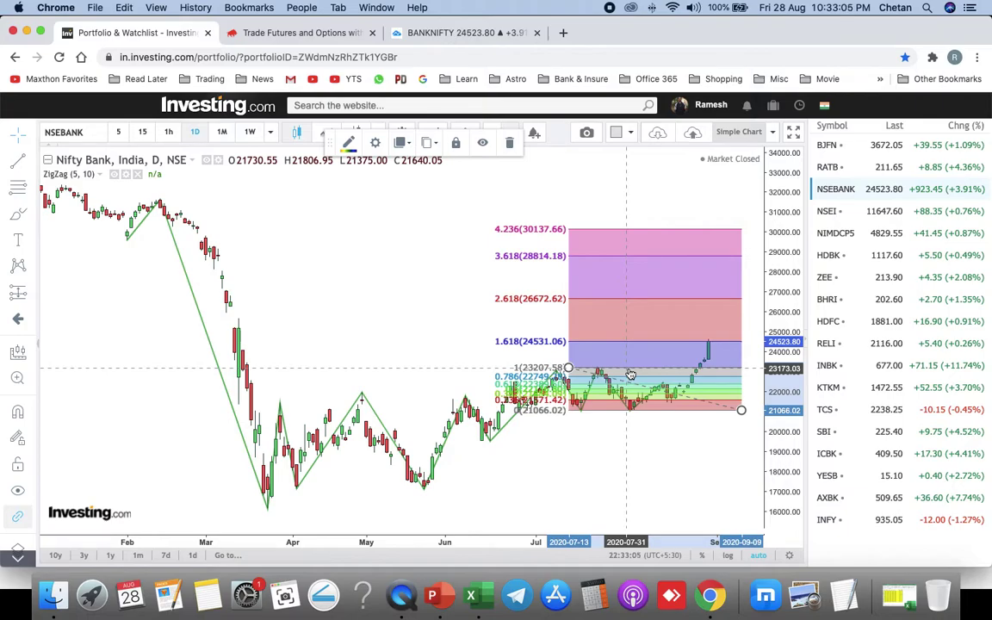
# Step: Load the Nifty 50 (NSEI) chart and draw a Fib Retracement from about 11,346 at 2020-06-29 down to about 10,875 in September
pyautogui.click(829, 211)
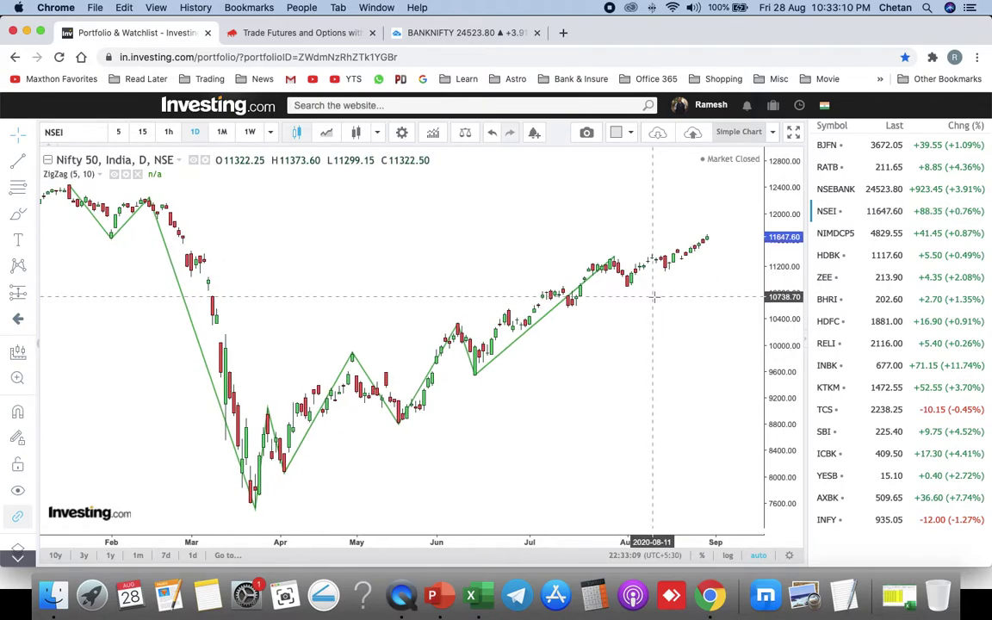
pyautogui.click(17, 188)
pyautogui.click(522, 256)
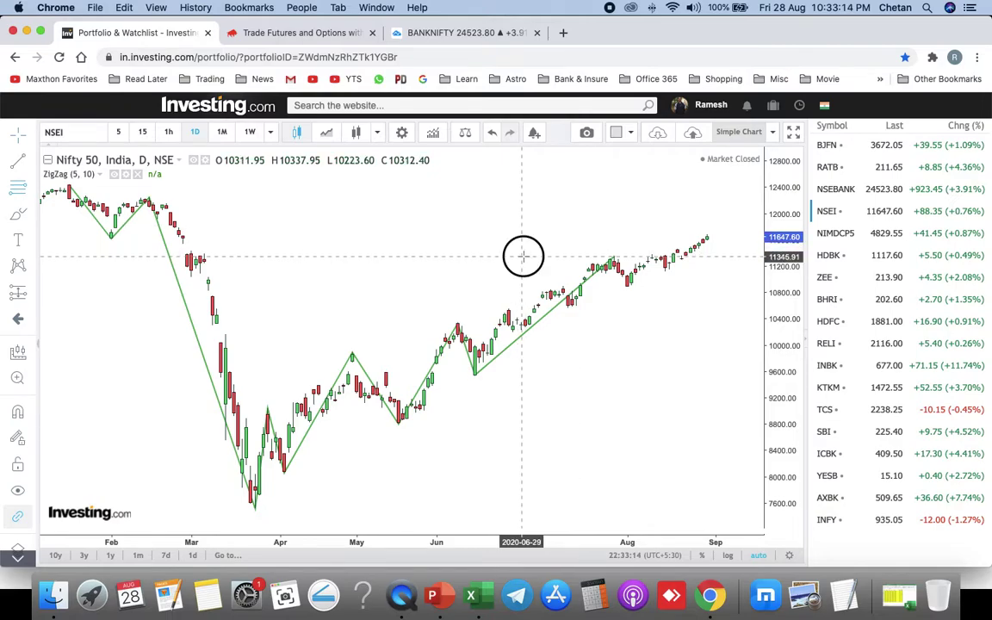
pyautogui.click(749, 289)
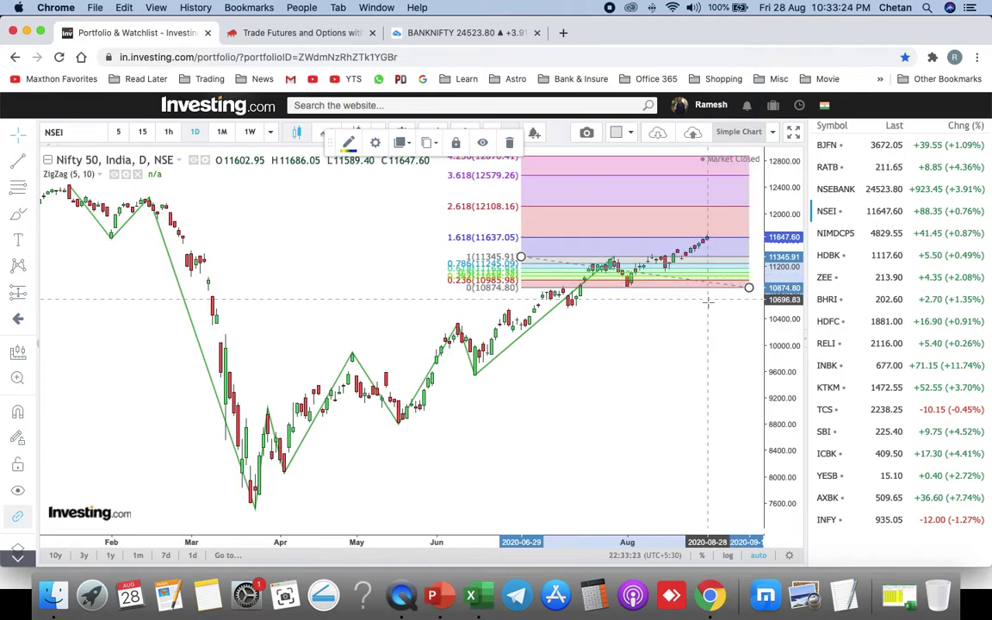
pyautogui.moveTo(782, 252); pyautogui.dragTo(782, 237)
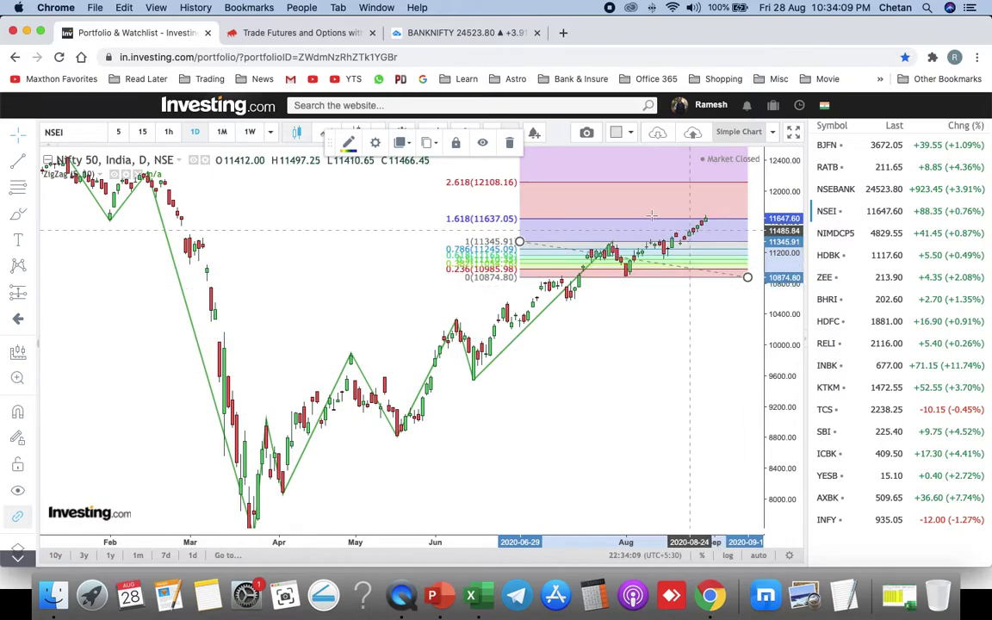
pyautogui.click(404, 254)
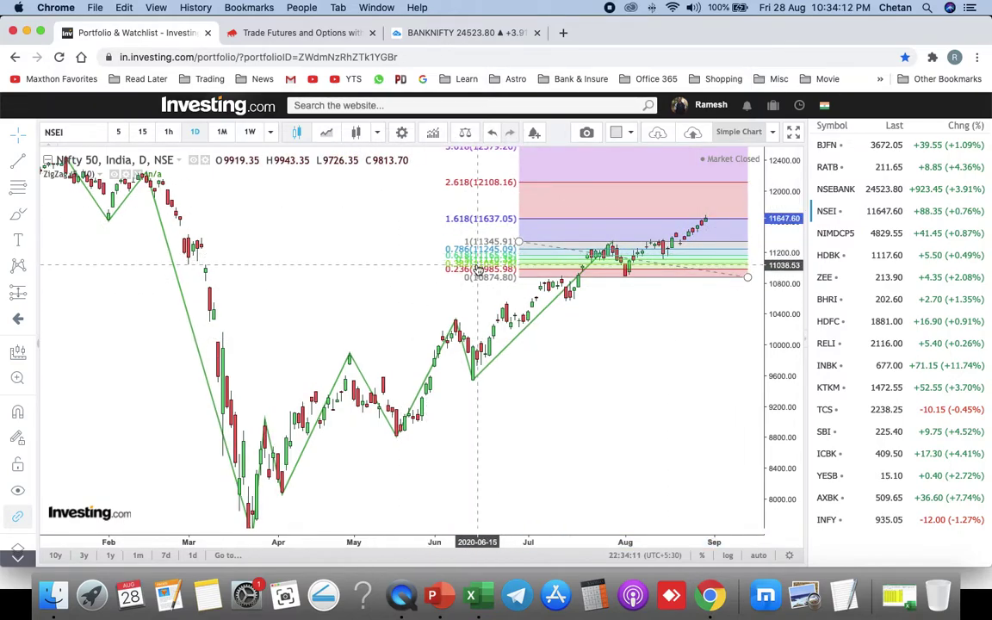
# Step: Switch to the PowerPoint slide show and advance from the Power of 2 & Charts slide to Key Data Points
pyautogui.press('super+Tab')
pyautogui.press('super+Tab')
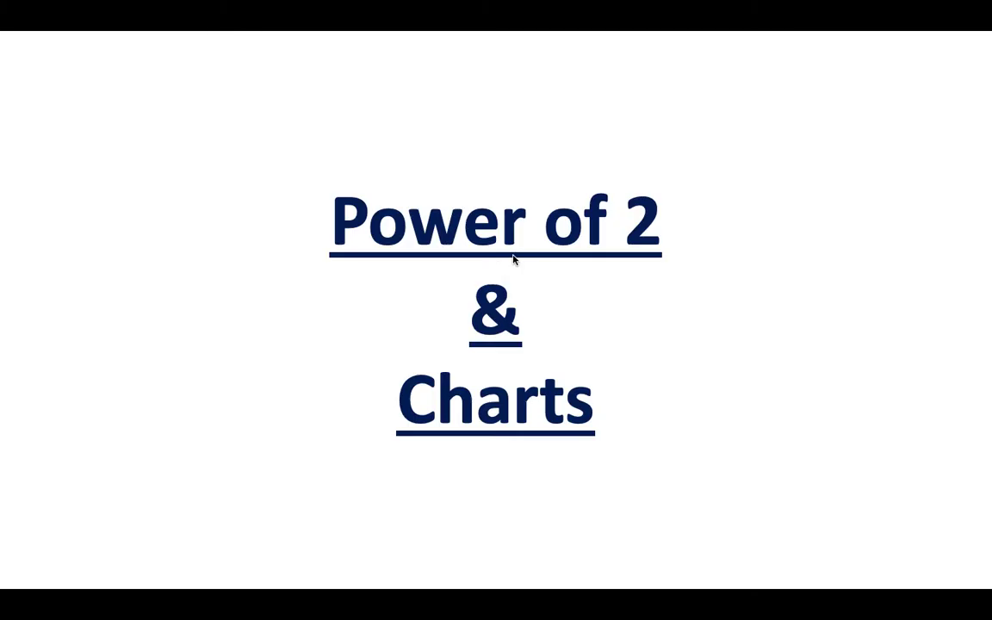
pyautogui.press('Right')
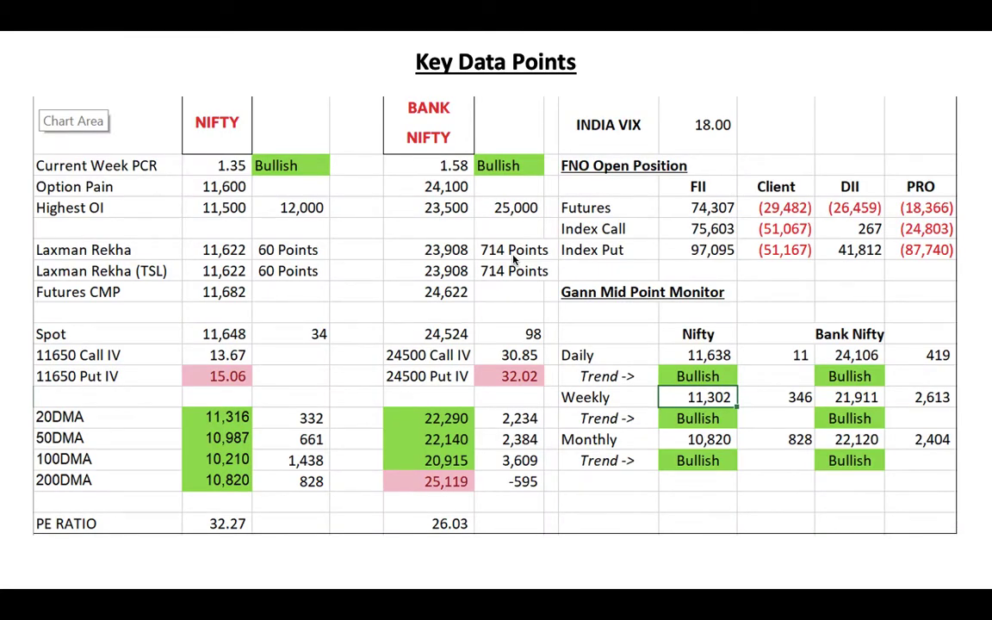